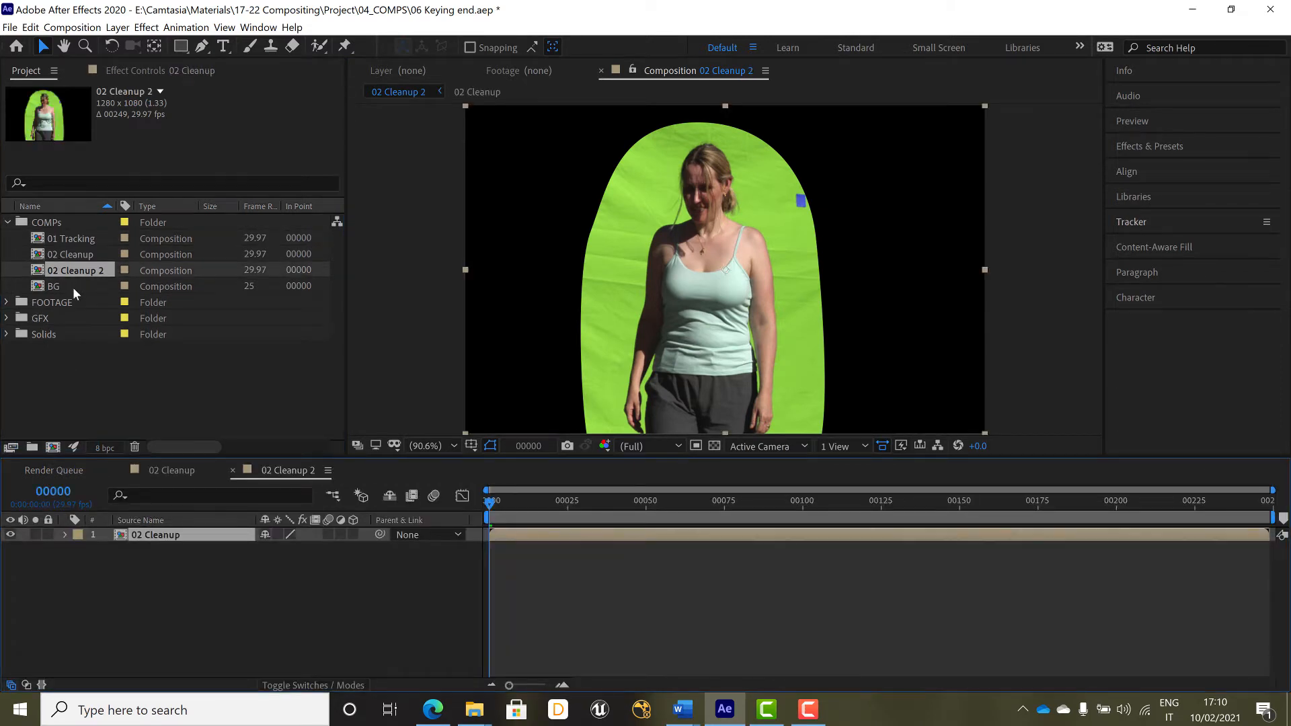
# Rename the 02 Cleanup 2 composition as 03 Keying
pyautogui.hotkey('ctrl', 'k')
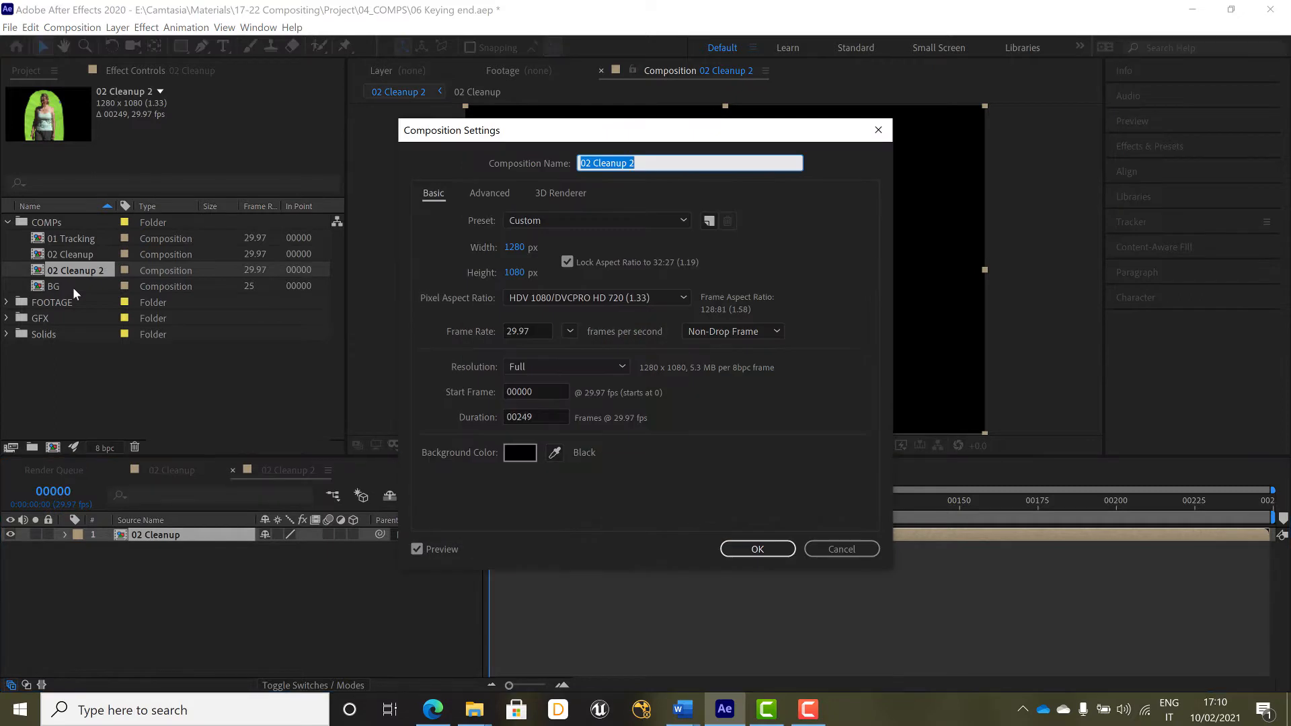
pyautogui.write('Keying')
pyautogui.press('Home')
pyautogui.write('03')
pyautogui.press('Return')
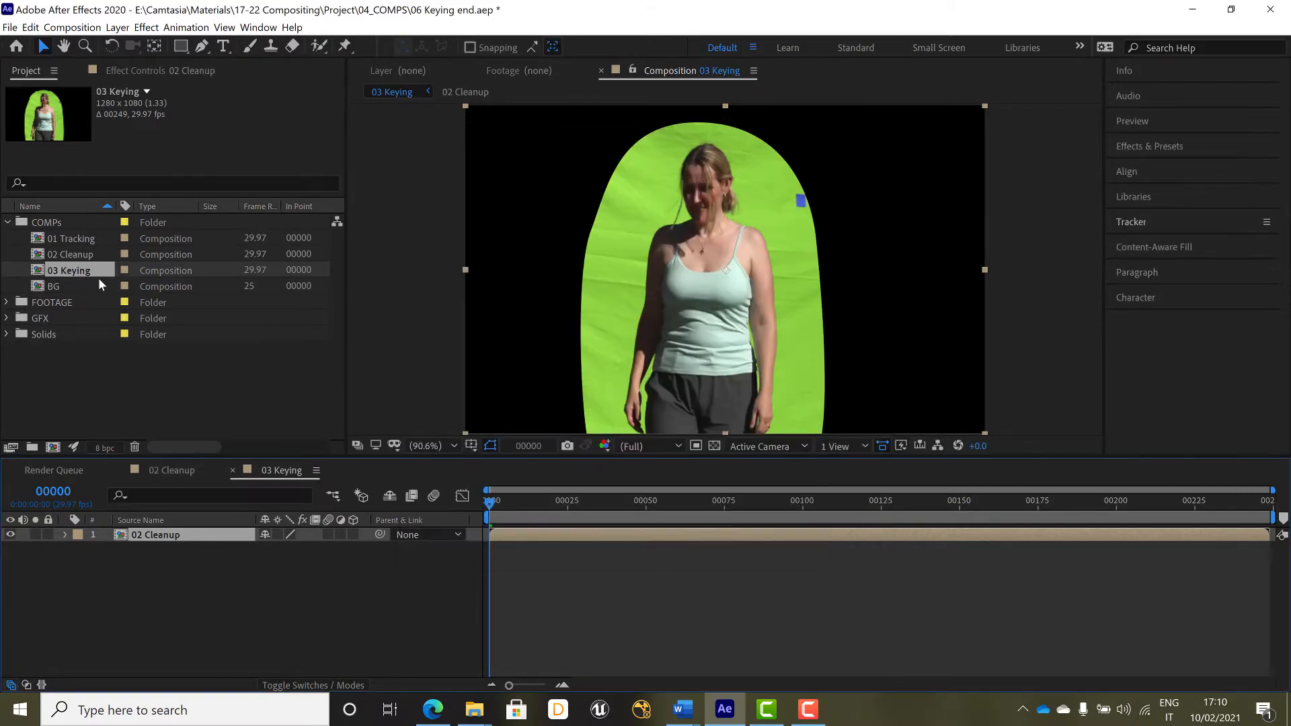
pyautogui.click(118, 570)
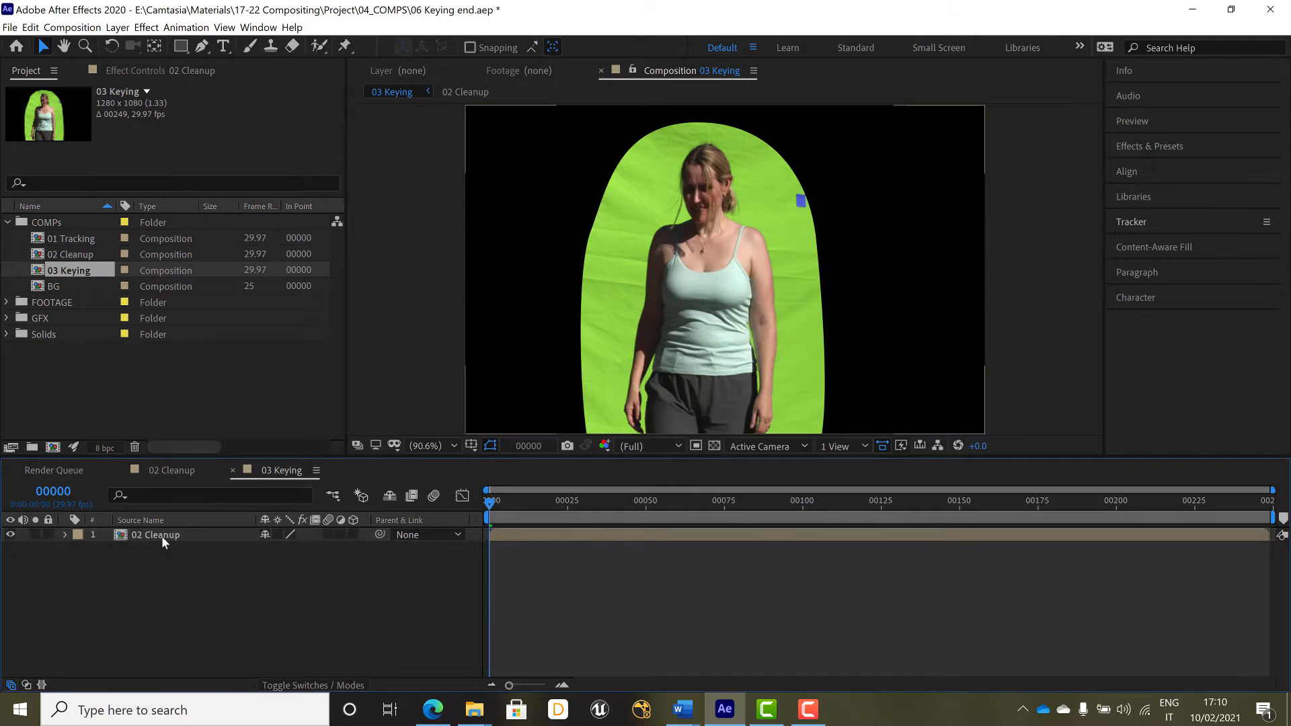
# Find the Keylight (1.2) effect and apply it to the 02 Cleanup layer
pyautogui.click(161, 536)
pyautogui.click(1150, 147)
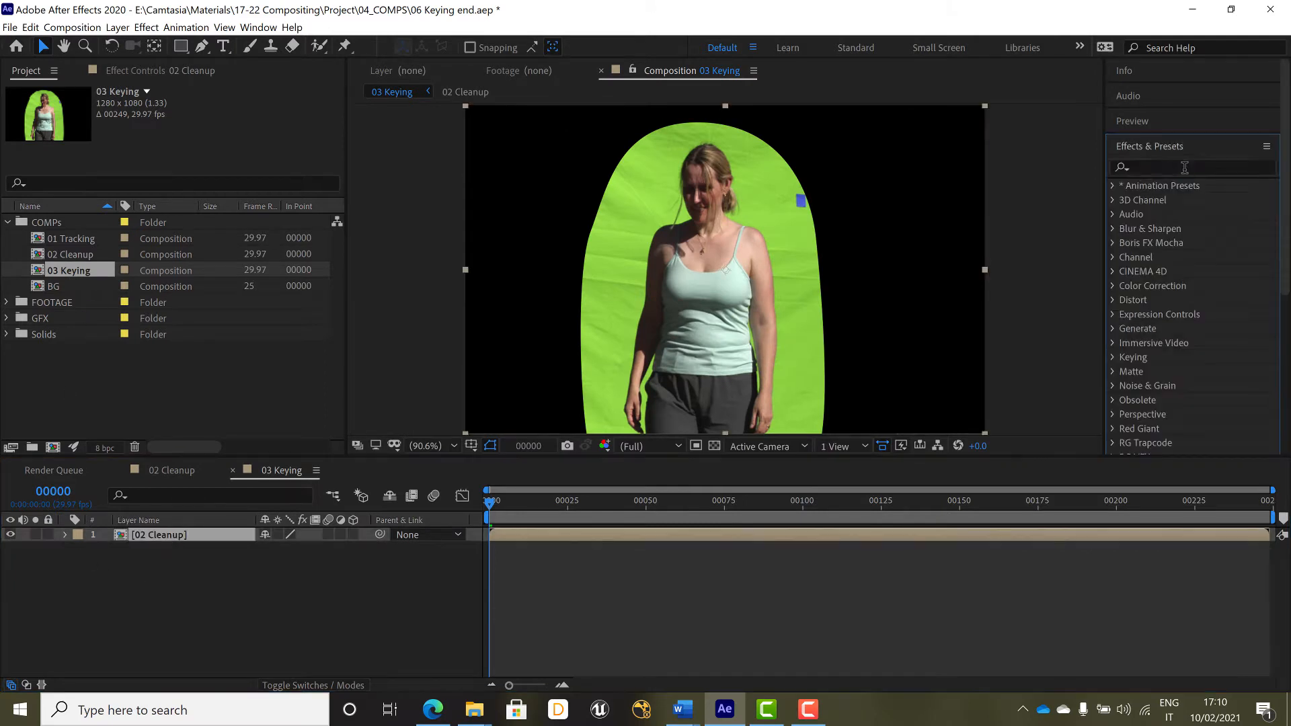
pyautogui.click(1184, 168)
pyautogui.write('keylight')
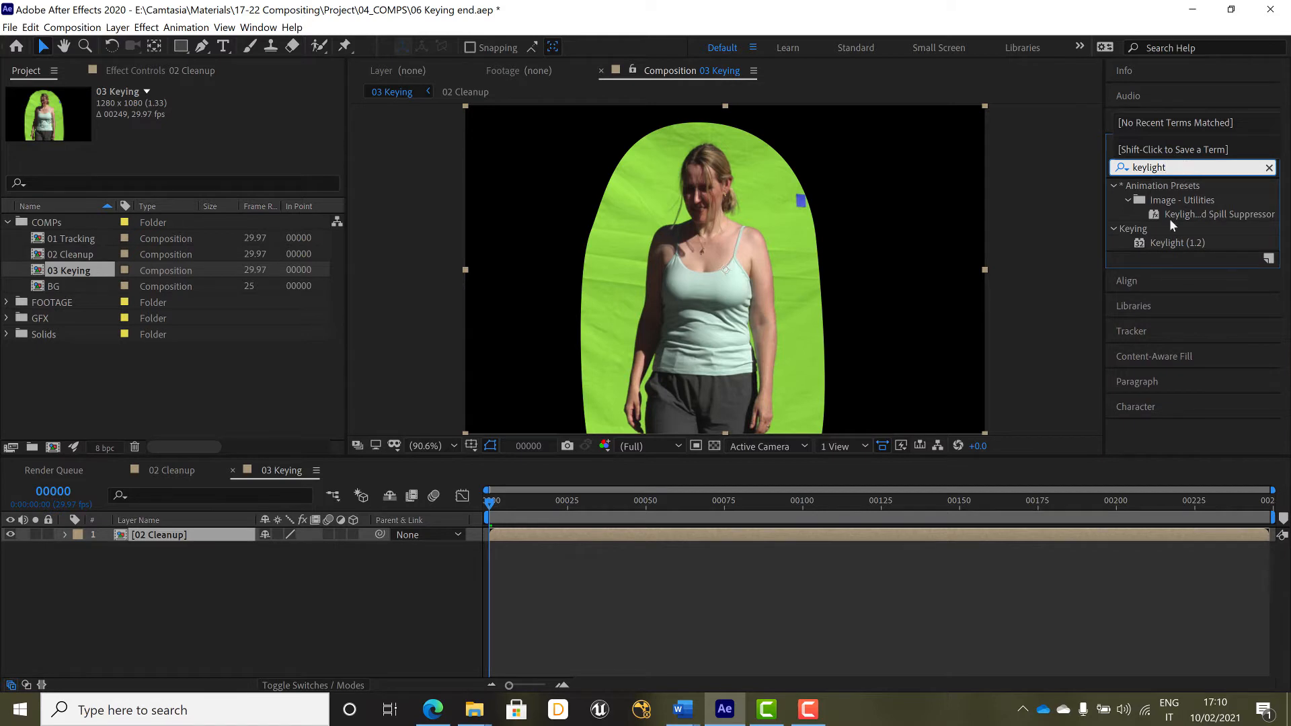
pyautogui.click(1167, 241)
pyautogui.moveTo(1167, 240); pyautogui.dragTo(201, 530)
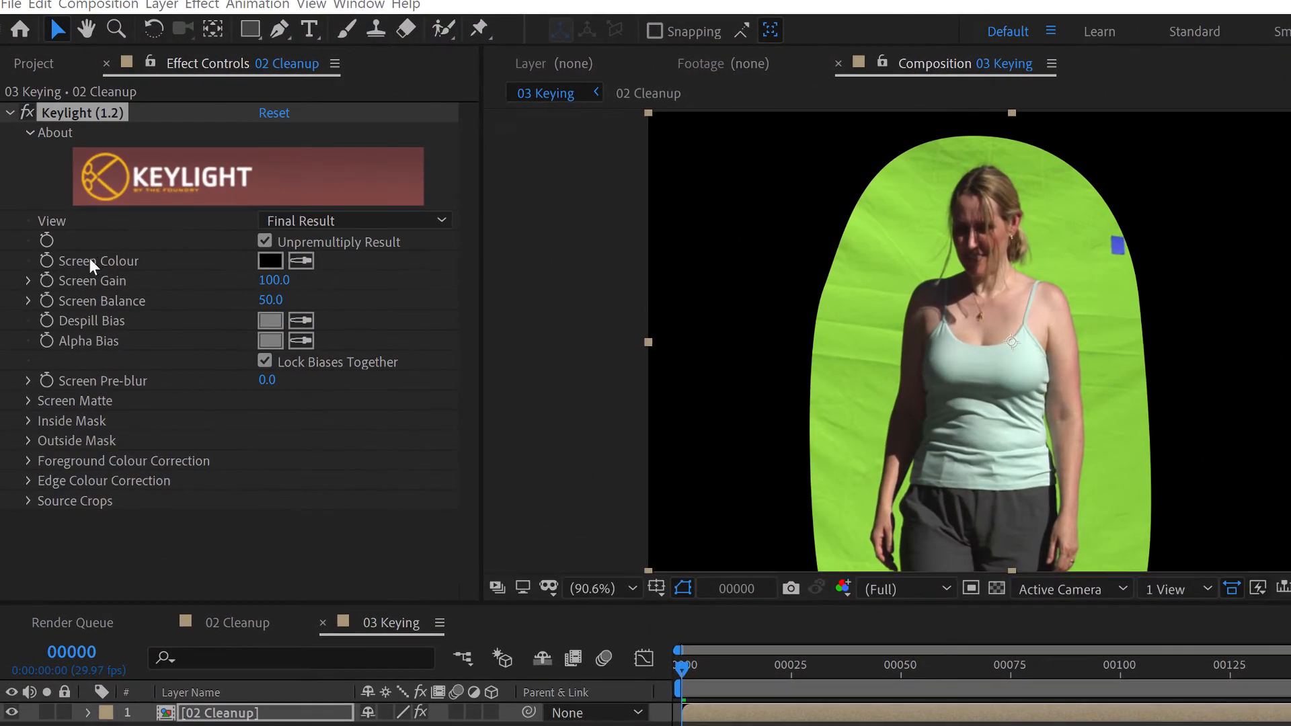
# Sample the green backdrop beside the woman as Keylight's Screen Colour
pyautogui.click(300, 262)
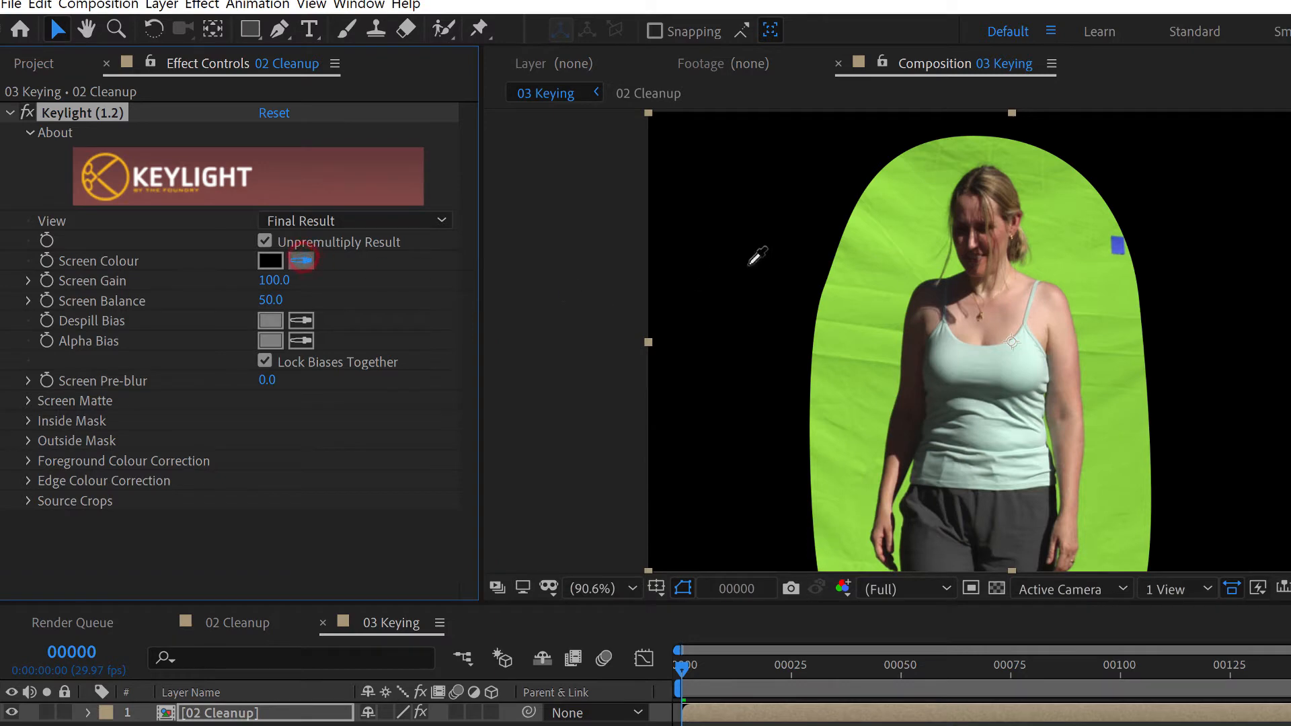
pyautogui.click(887, 230)
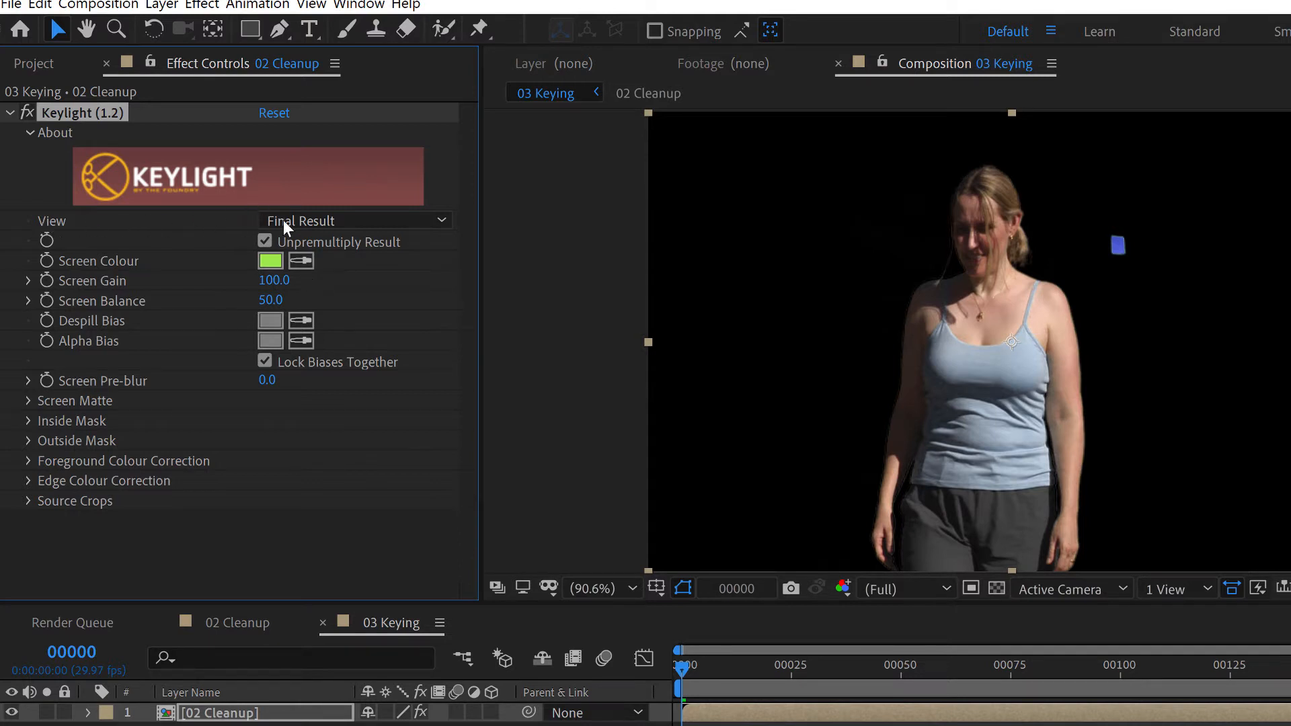
# Switch Keylight's View to Screen Matte and collapse transformations on the 02 Cleanup layer
pyautogui.click(329, 219)
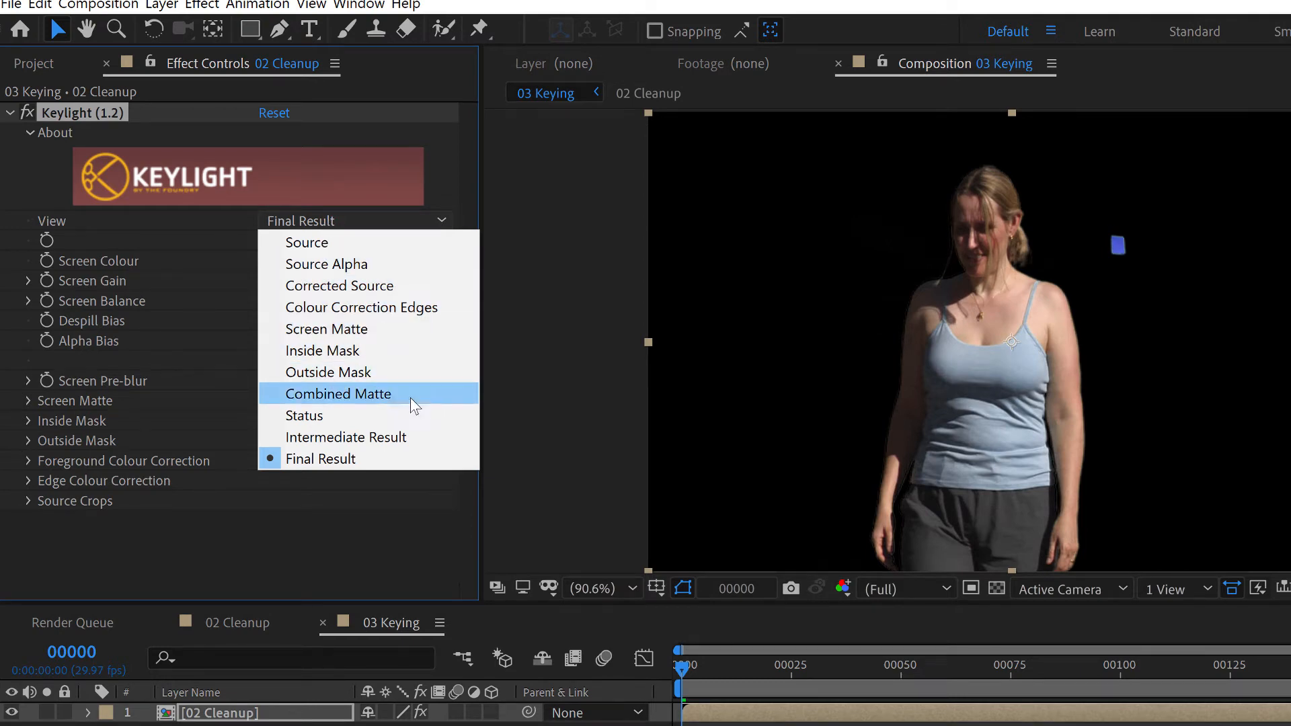
pyautogui.click(424, 329)
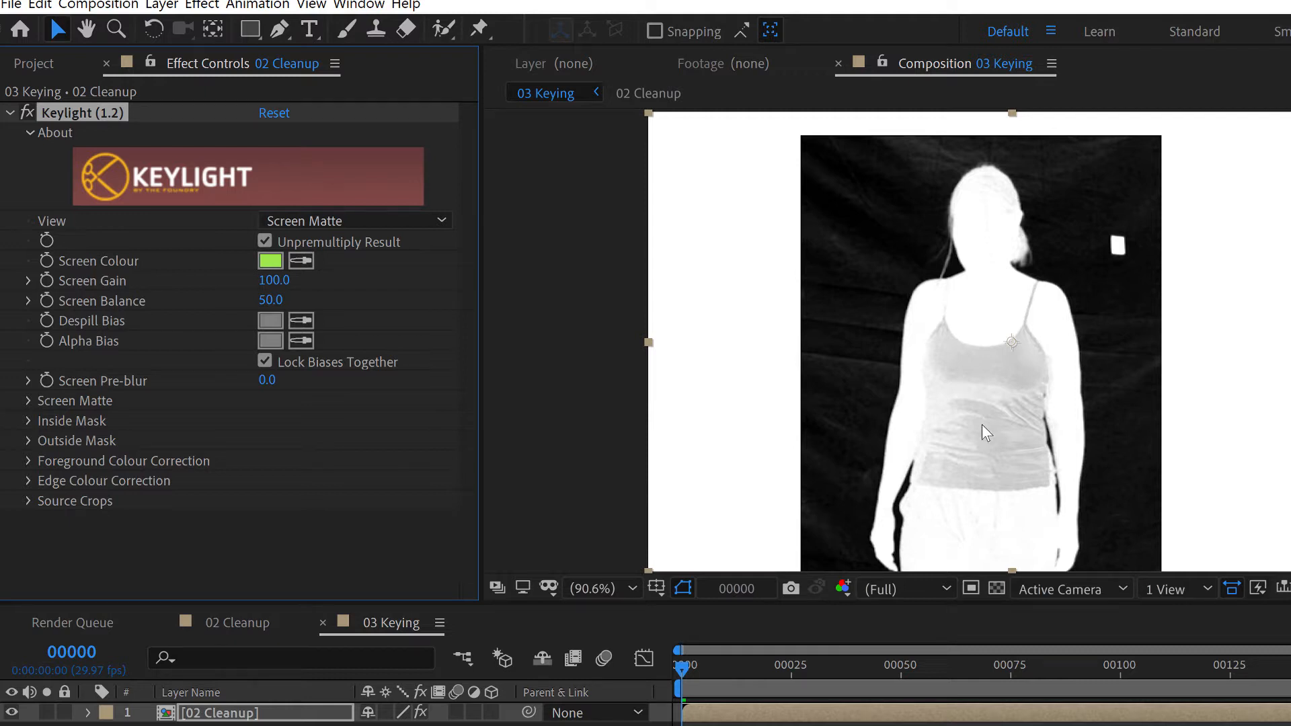
pyautogui.click(385, 713)
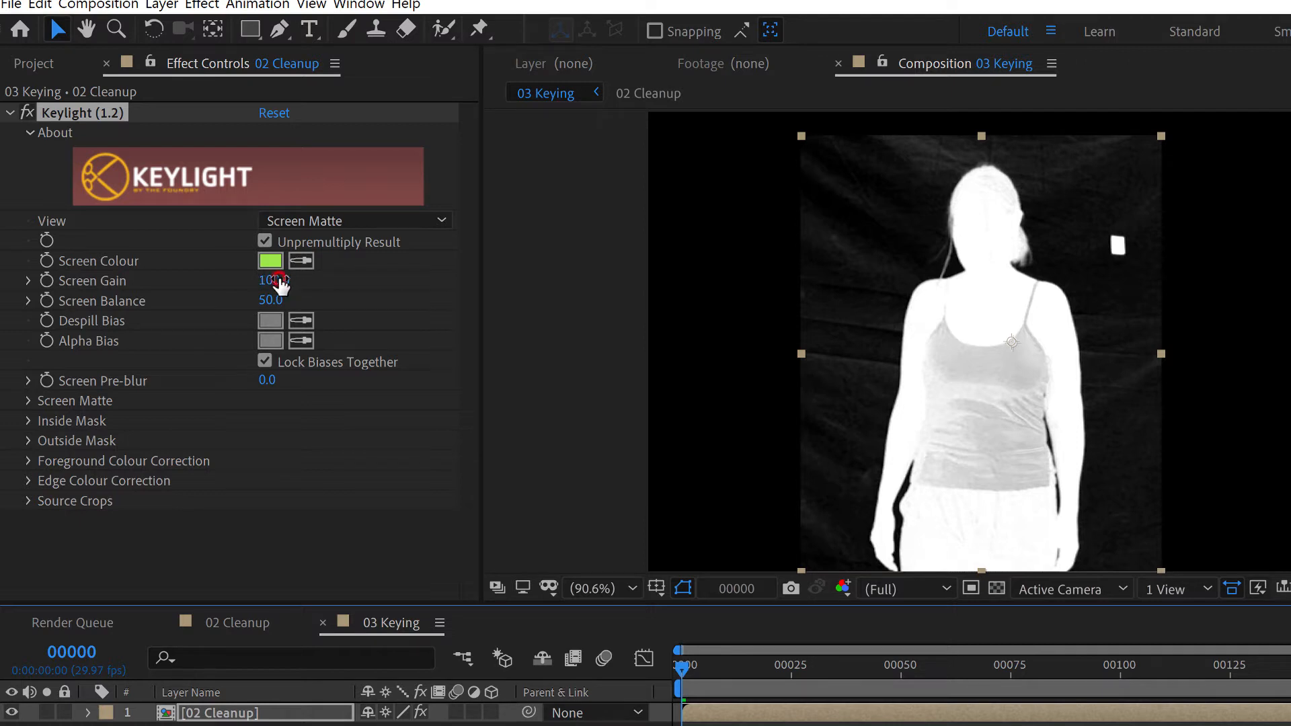
# Try raising Keylight's Screen Gain to about 108 and shifting Screen Balance, and undo both changes
pyautogui.moveTo(280, 286); pyautogui.dragTo(290, 279)
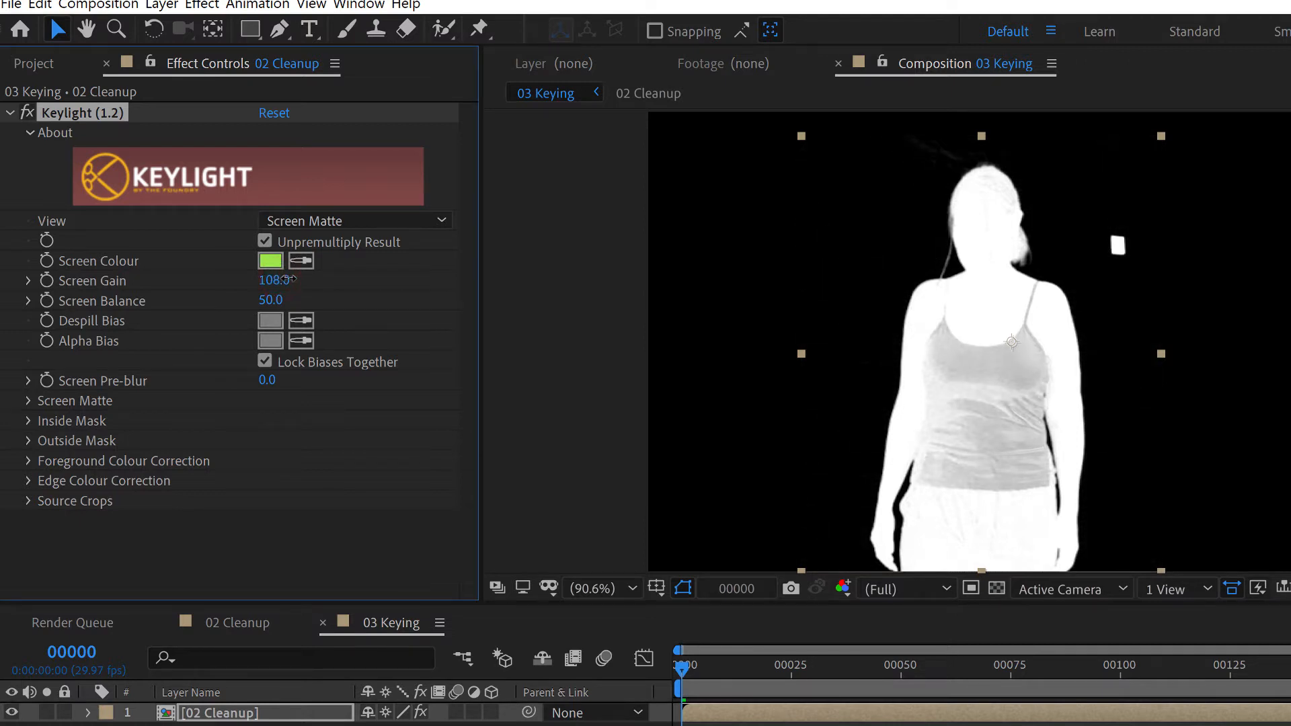
pyautogui.moveTo(269, 298)
pyautogui.mouseDown()
pyautogui.moveTo(304, 293)
pyautogui.moveTo(289, 292)
pyautogui.mouseUp()
pyautogui.hotkey('ctrl', 'z')
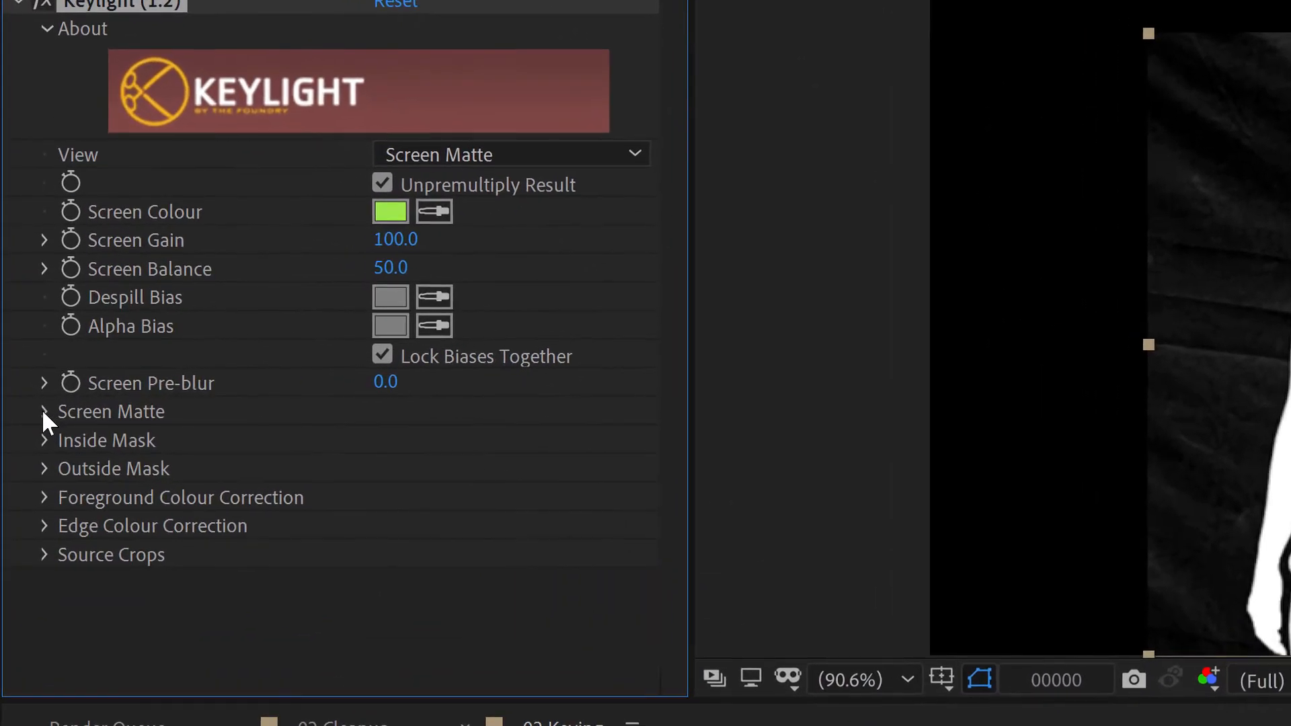
# Set Clip Black to 17 in Keylight's Screen Matte settings and check the dark areas by varying the viewer exposure, then reset it
pyautogui.click(27, 400)
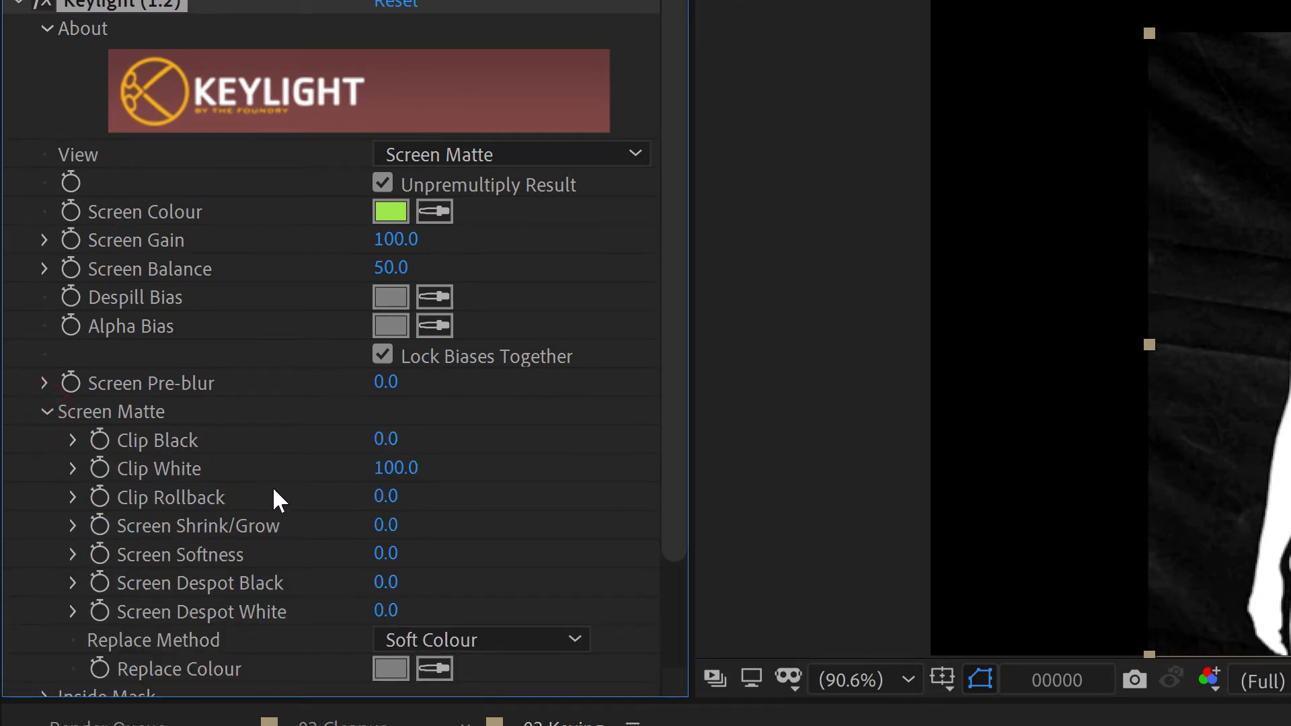
pyautogui.scroll(-3, 293, 471)
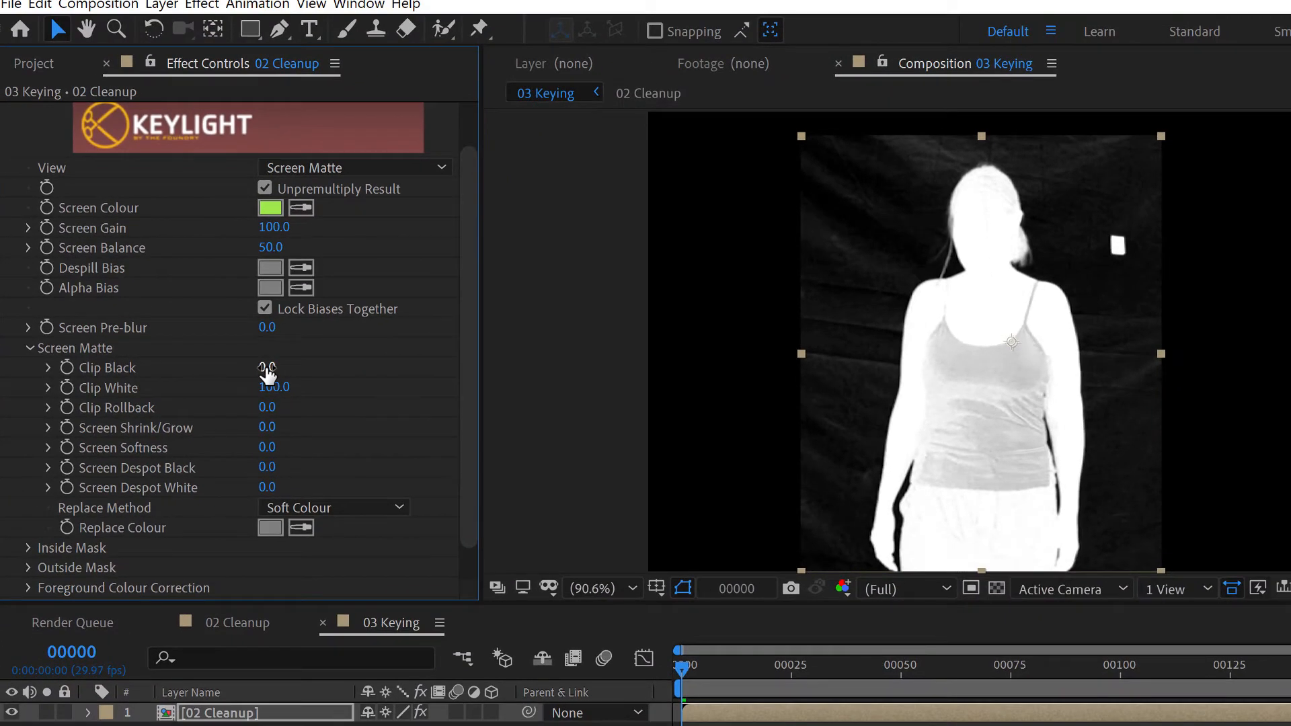
pyautogui.click(267, 369)
pyautogui.moveTo(266, 371); pyautogui.dragTo(281, 366)
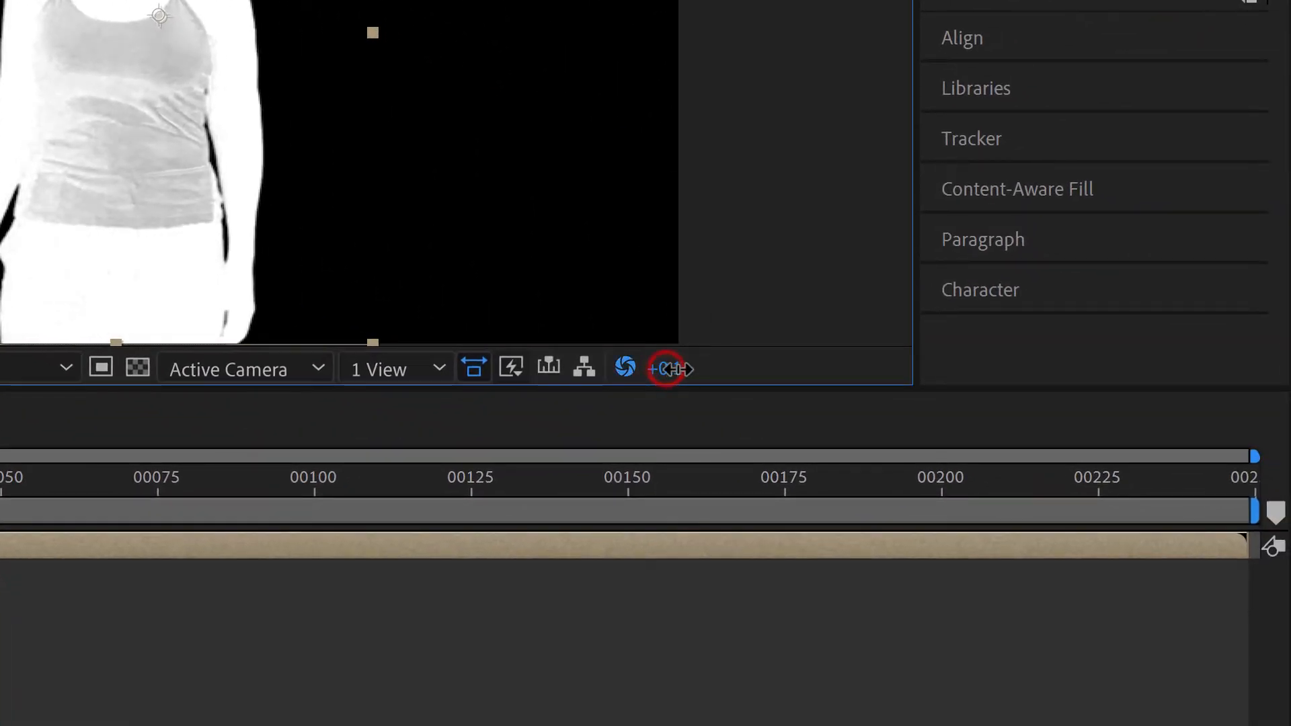
pyautogui.moveTo(668, 370); pyautogui.dragTo(624, 368)
pyautogui.click(625, 368)
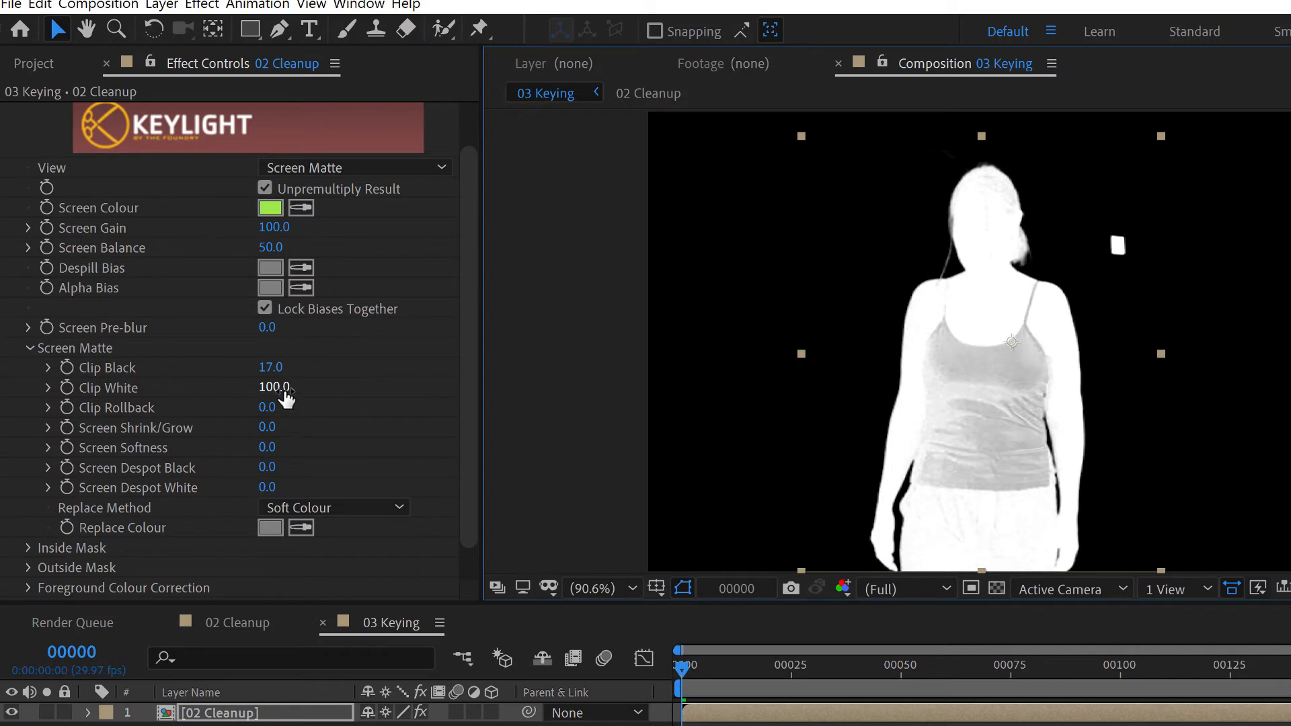
# Set Clip White to 83 and check the matte by lowering and raising the viewer exposure, resetting it at the end
pyautogui.click(271, 388)
pyautogui.moveTo(269, 388); pyautogui.dragTo(243, 382)
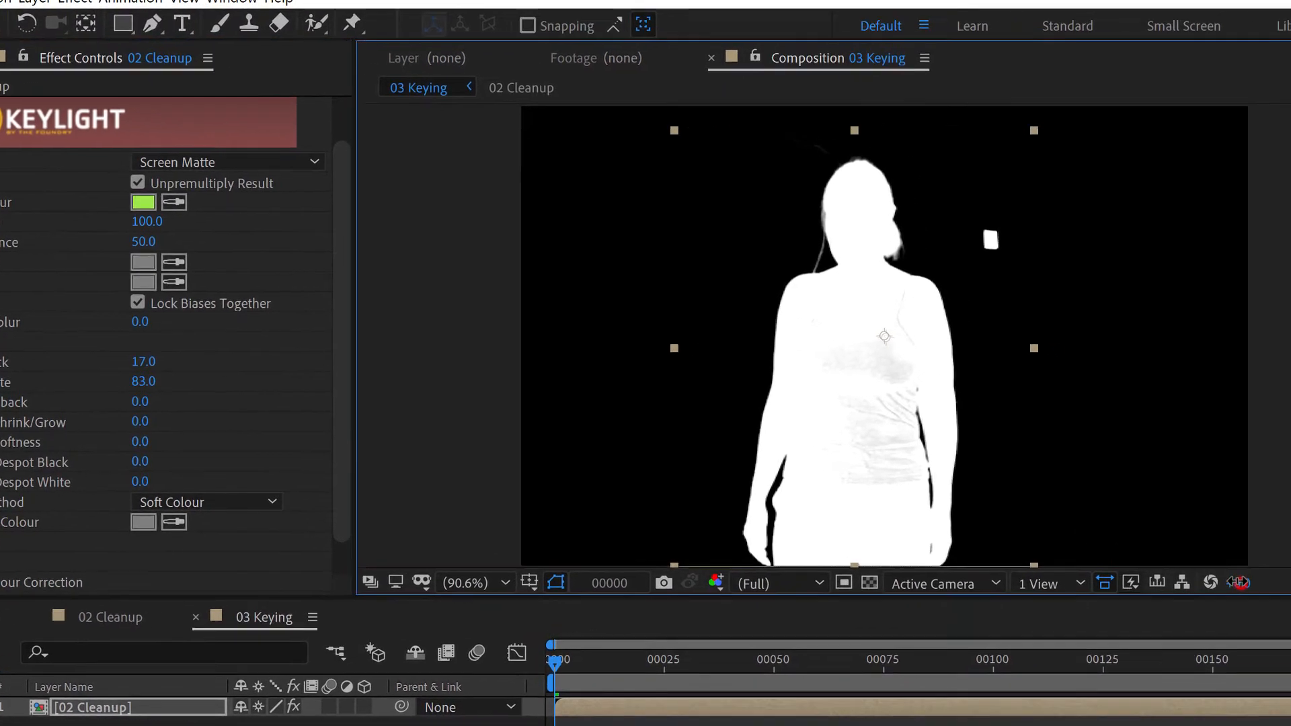
pyautogui.moveTo(1241, 582); pyautogui.dragTo(1211, 583)
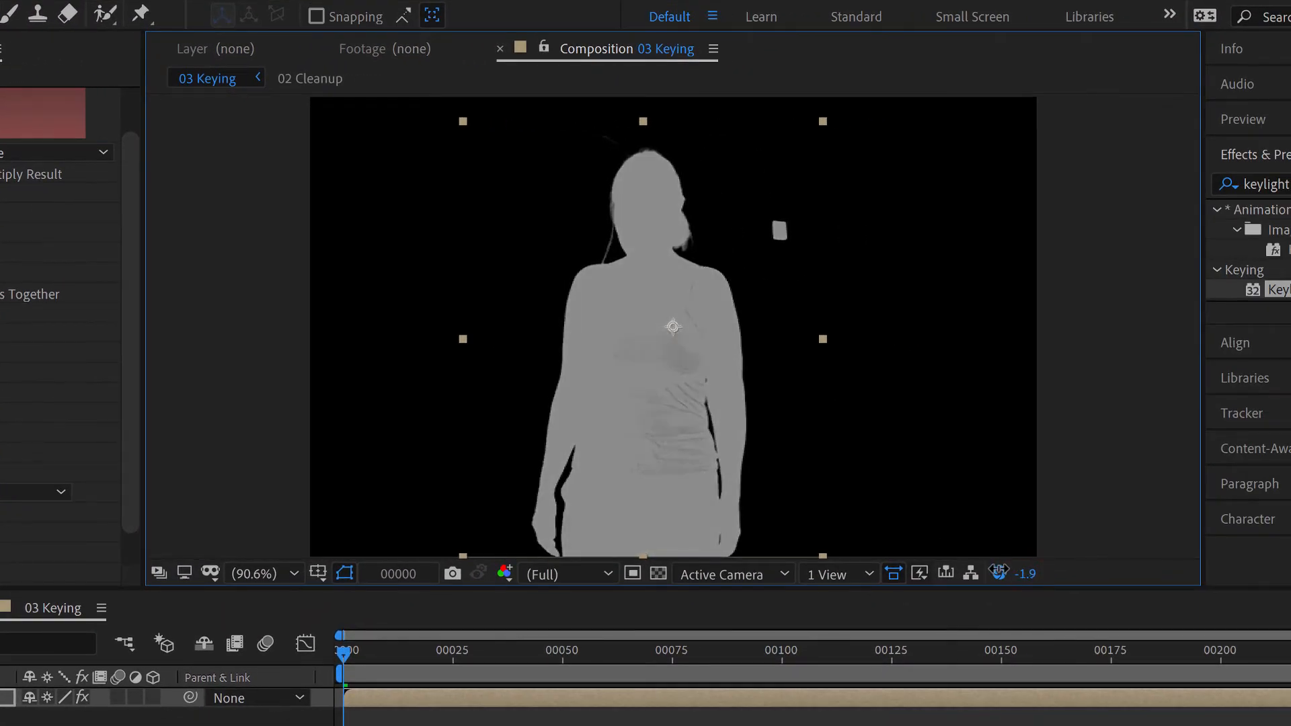
pyautogui.moveTo(1015, 583)
pyautogui.mouseDown()
pyautogui.moveTo(1056, 584)
pyautogui.moveTo(1015, 584)
pyautogui.mouseUp()
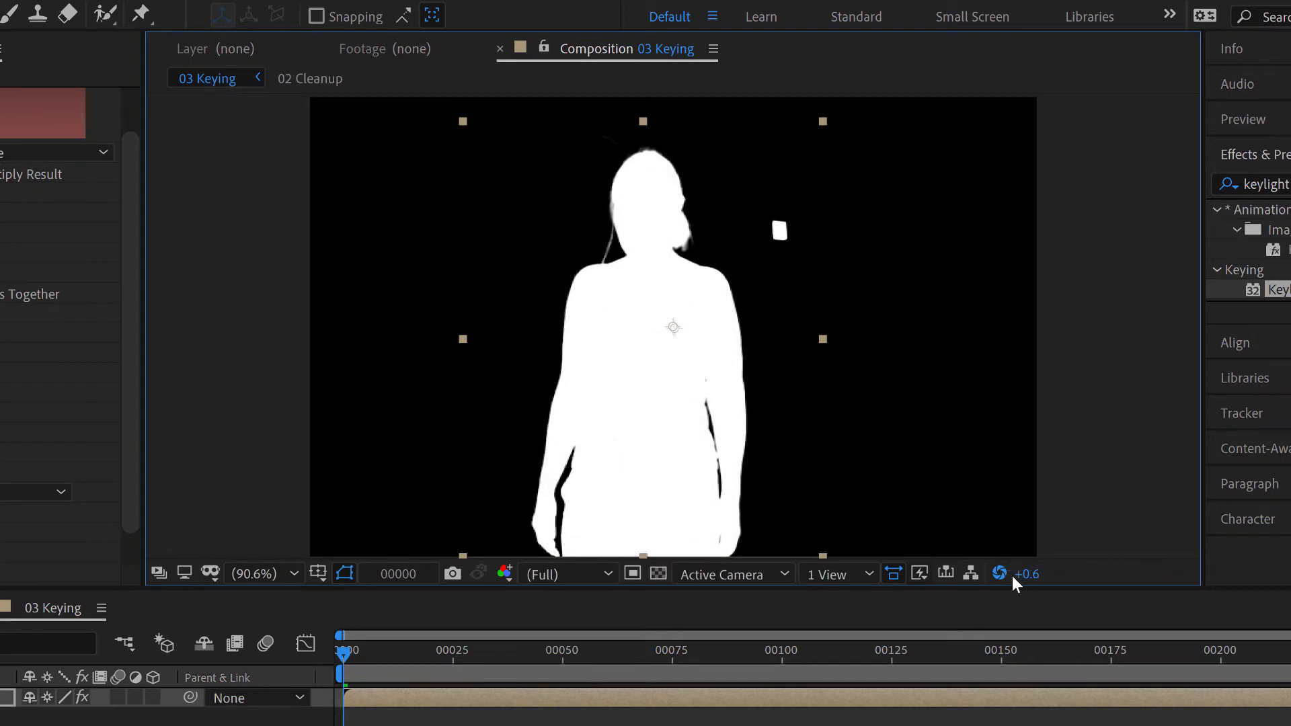
pyautogui.click(1000, 574)
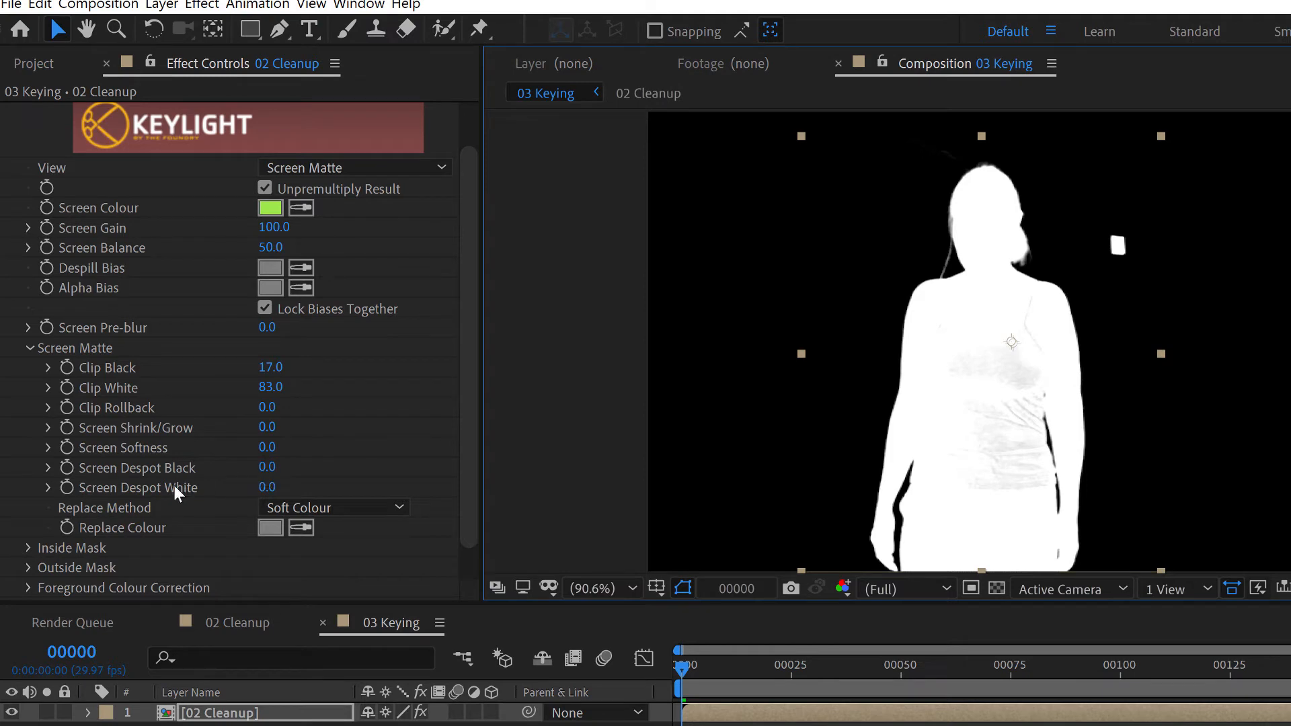
# Set Keylight's Screen Despot White to 3.1 and Screen Despot Black to 2.9
pyautogui.click(263, 489)
pyautogui.moveTo(263, 488); pyautogui.dragTo(296, 486)
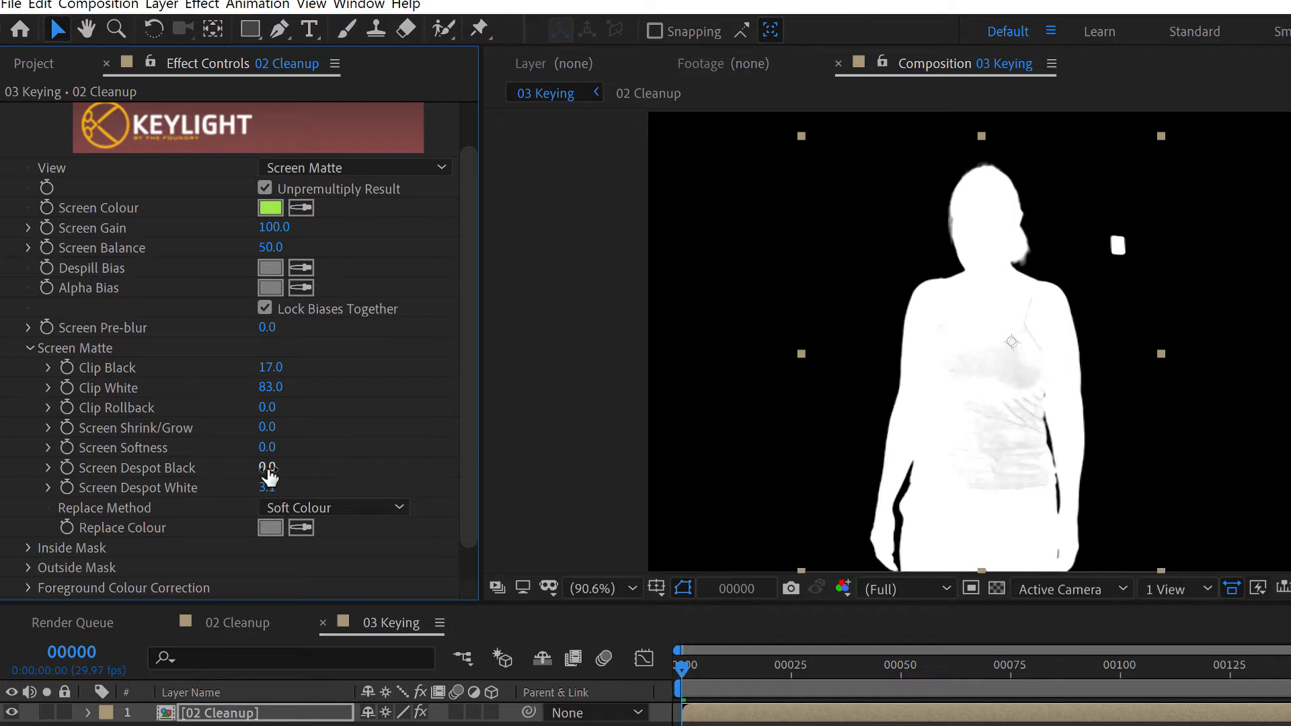
pyautogui.moveTo(269, 476); pyautogui.dragTo(302, 468)
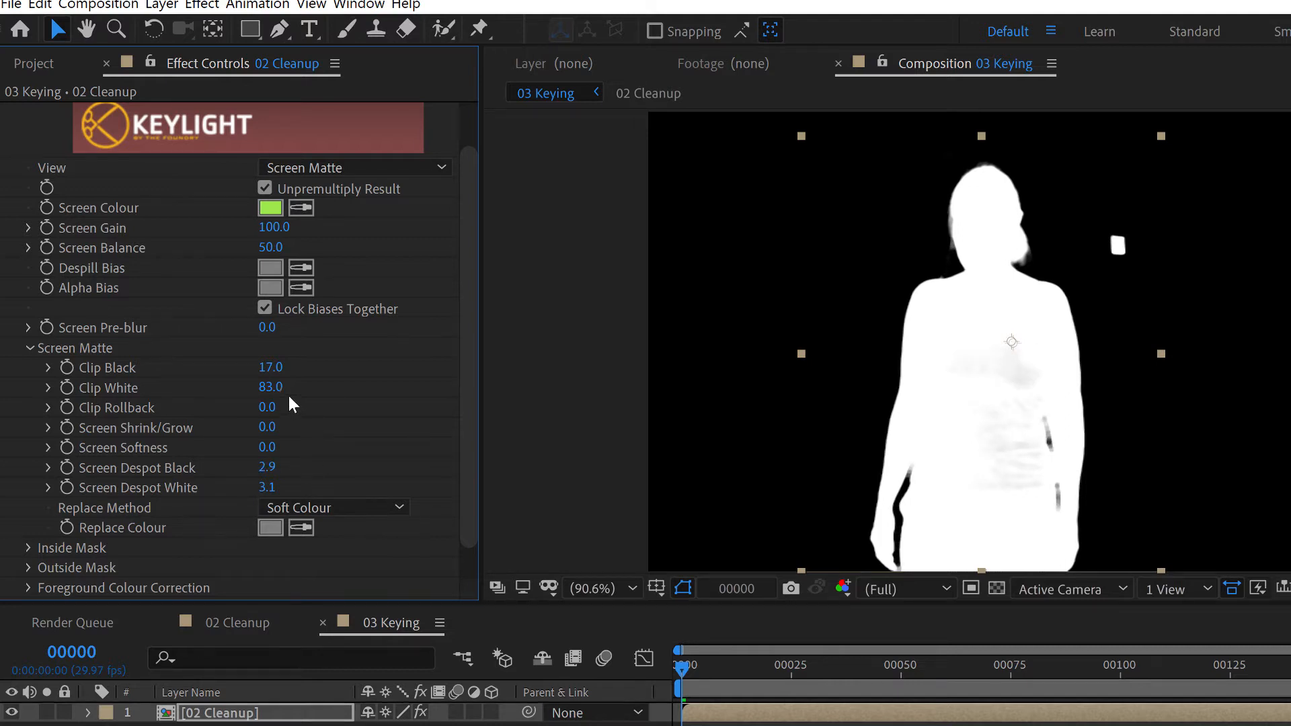
# Set Clip White to 73 and Screen Despot Black to 2.3 to fill the inside of the figure
pyautogui.click(271, 387)
pyautogui.moveTo(271, 387); pyautogui.dragTo(261, 387)
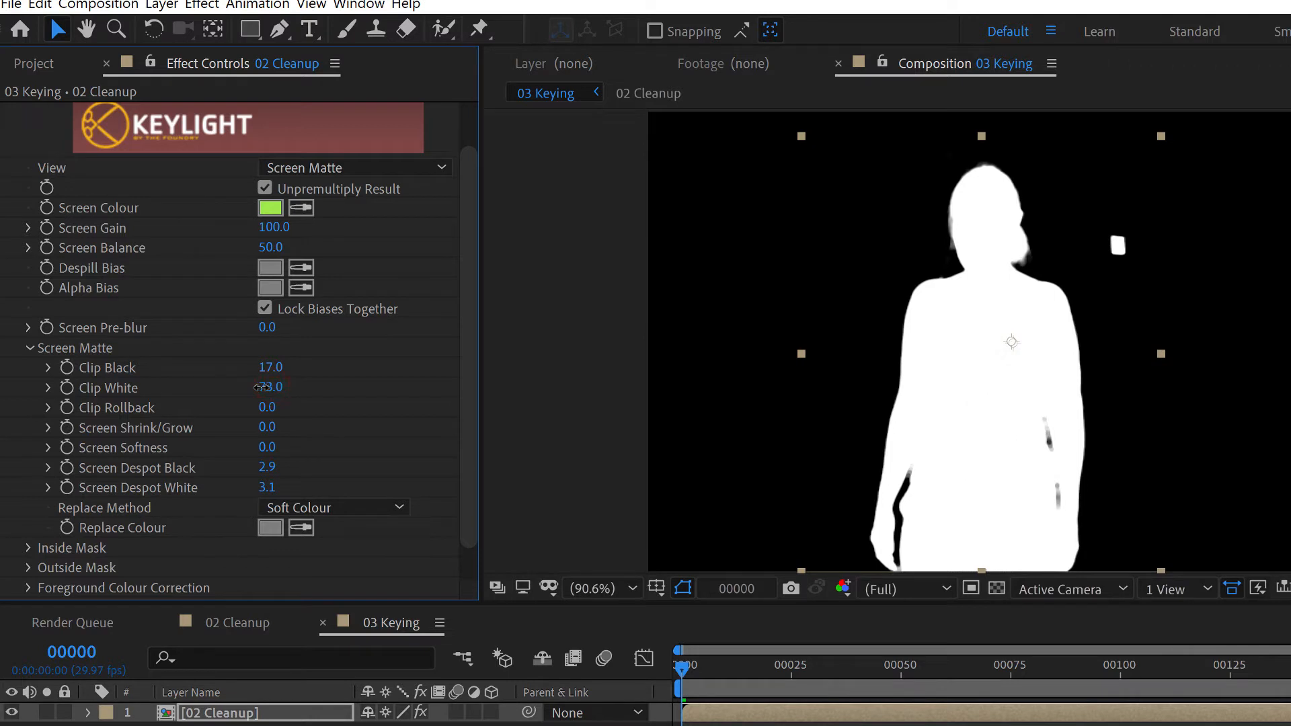
pyautogui.moveTo(269, 467); pyautogui.dragTo(260, 466)
# Try growing the matte to 12.2, settle Screen Shrink/Grow at -1.1, and inspect the matte edges up close
pyautogui.moveTo(264, 427); pyautogui.dragTo(391, 409)
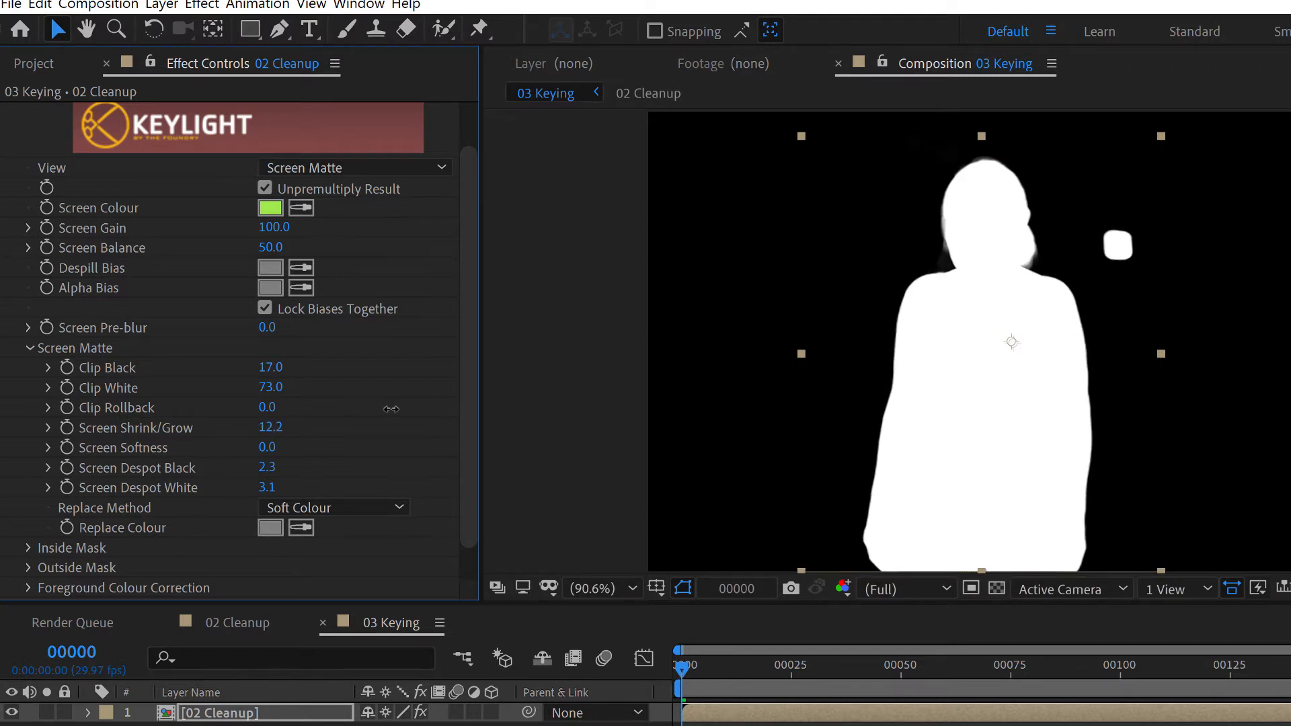
pyautogui.moveTo(391, 409); pyautogui.dragTo(182, 426)
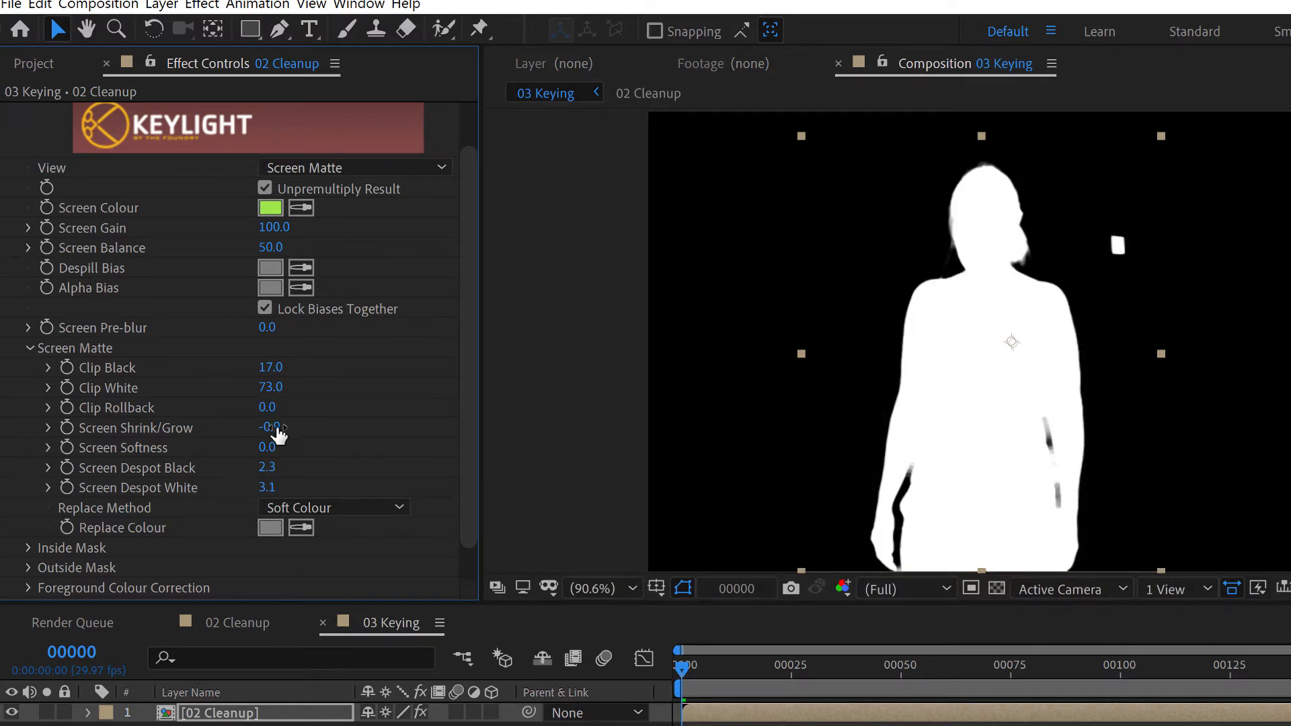
pyautogui.moveTo(274, 430); pyautogui.dragTo(271, 427)
pyautogui.scroll(3, 1033, 401)
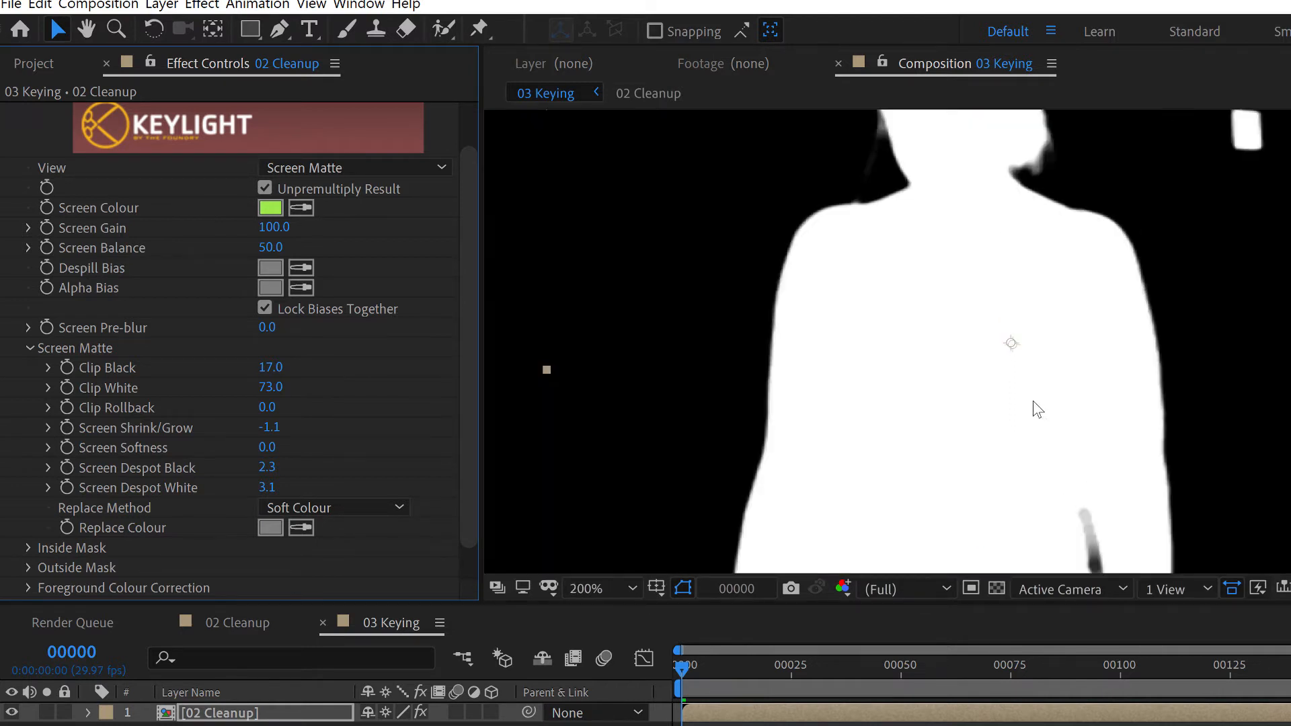
pyautogui.scroll(-3, 1061, 316)
pyautogui.scroll(1, 1055, 363)
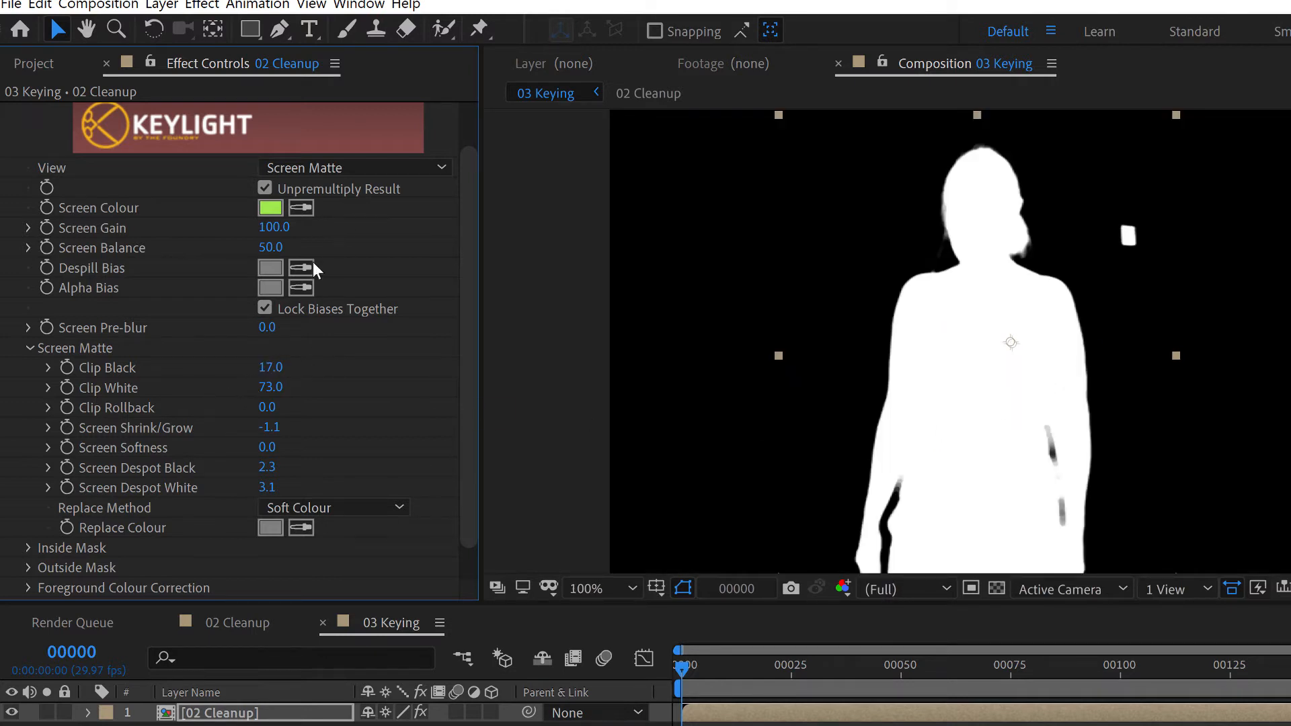
# Harden the matte edges by setting Clip Black to 68 and Screen Despot White to 7.2
pyautogui.moveTo(279, 366); pyautogui.dragTo(330, 360)
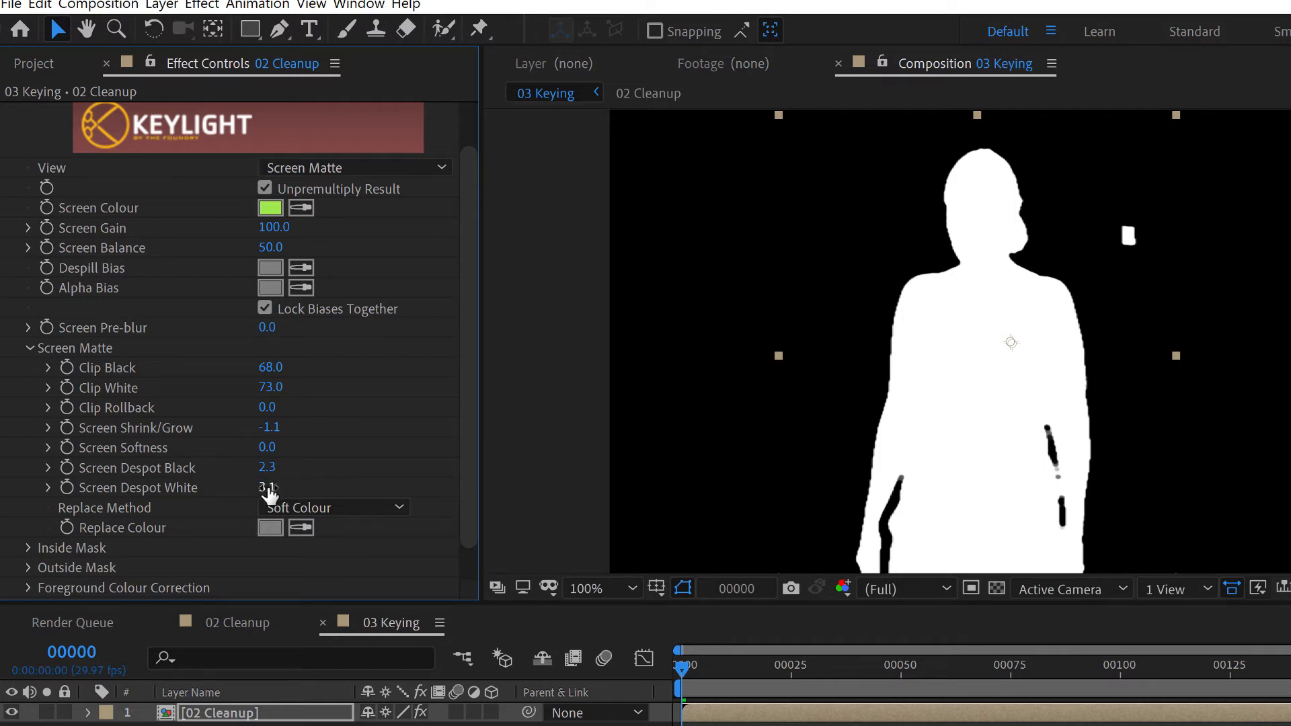
pyautogui.moveTo(269, 488); pyautogui.dragTo(310, 475)
# Fit the whole frame in the viewer and preview the screen matte over time
pyautogui.click(628, 587)
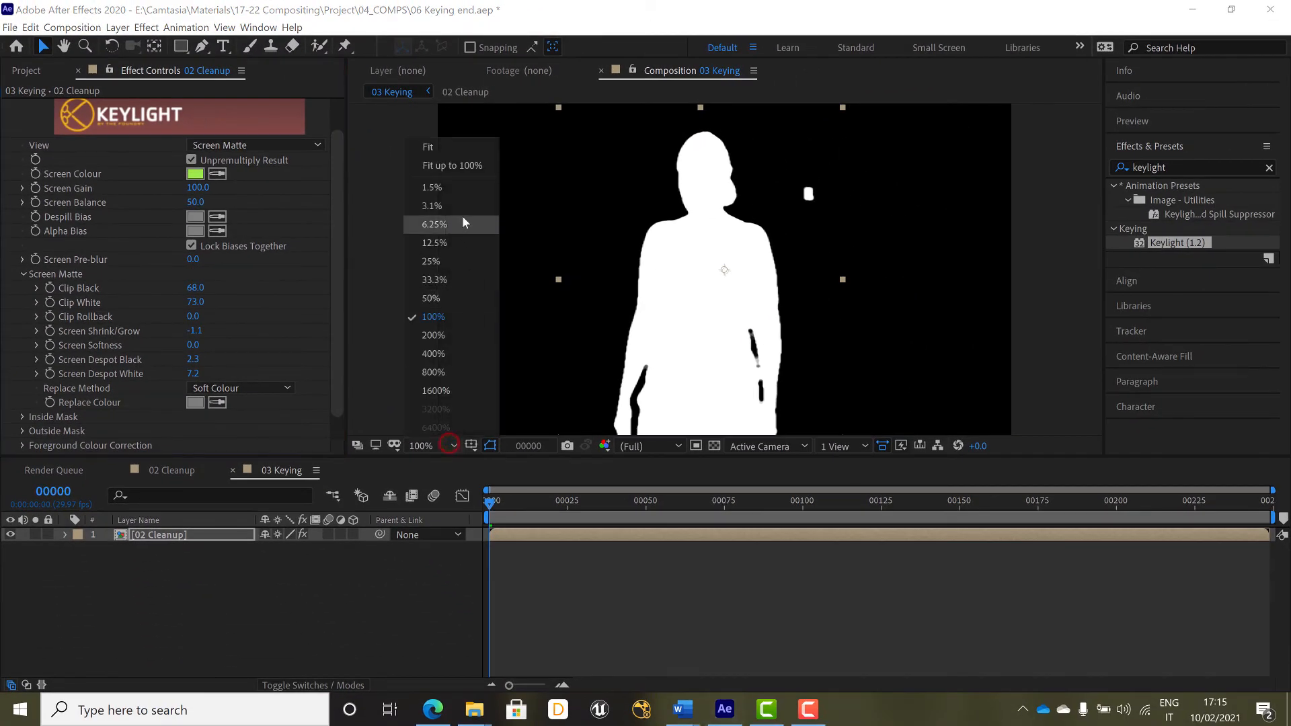
pyautogui.click(472, 166)
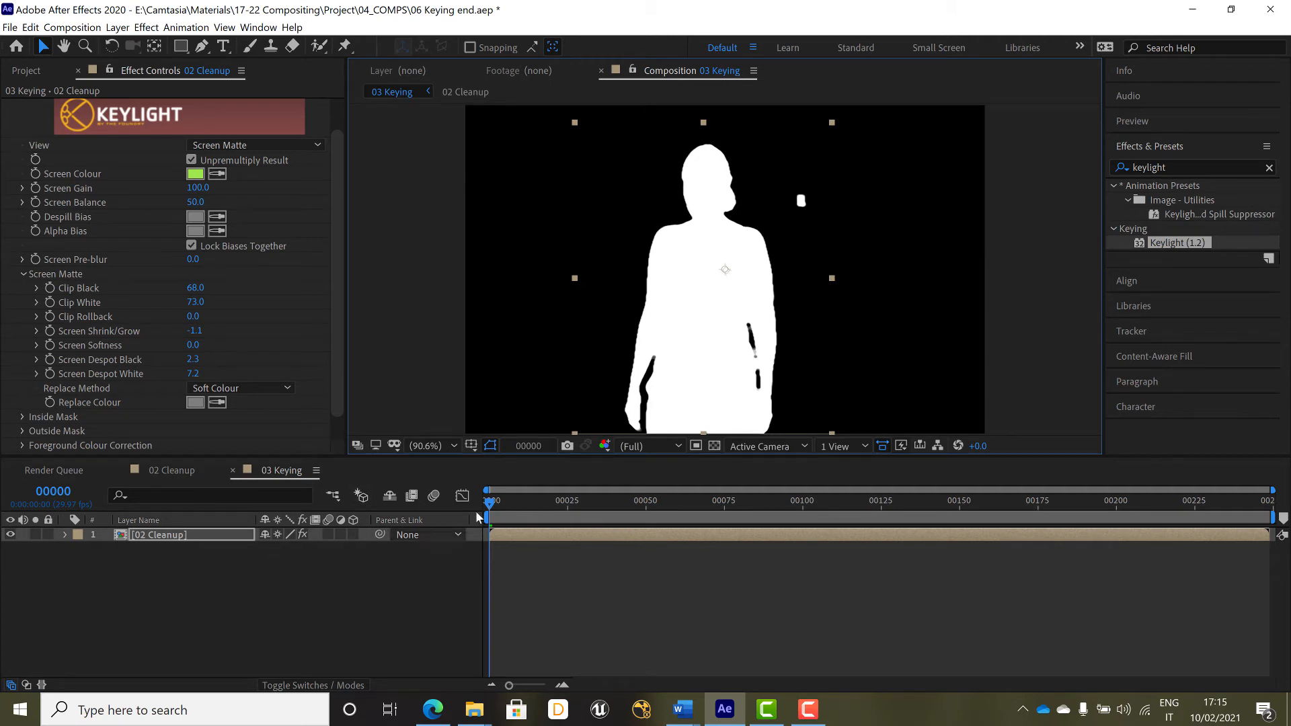
pyautogui.moveTo(507, 504); pyautogui.dragTo(465, 533)
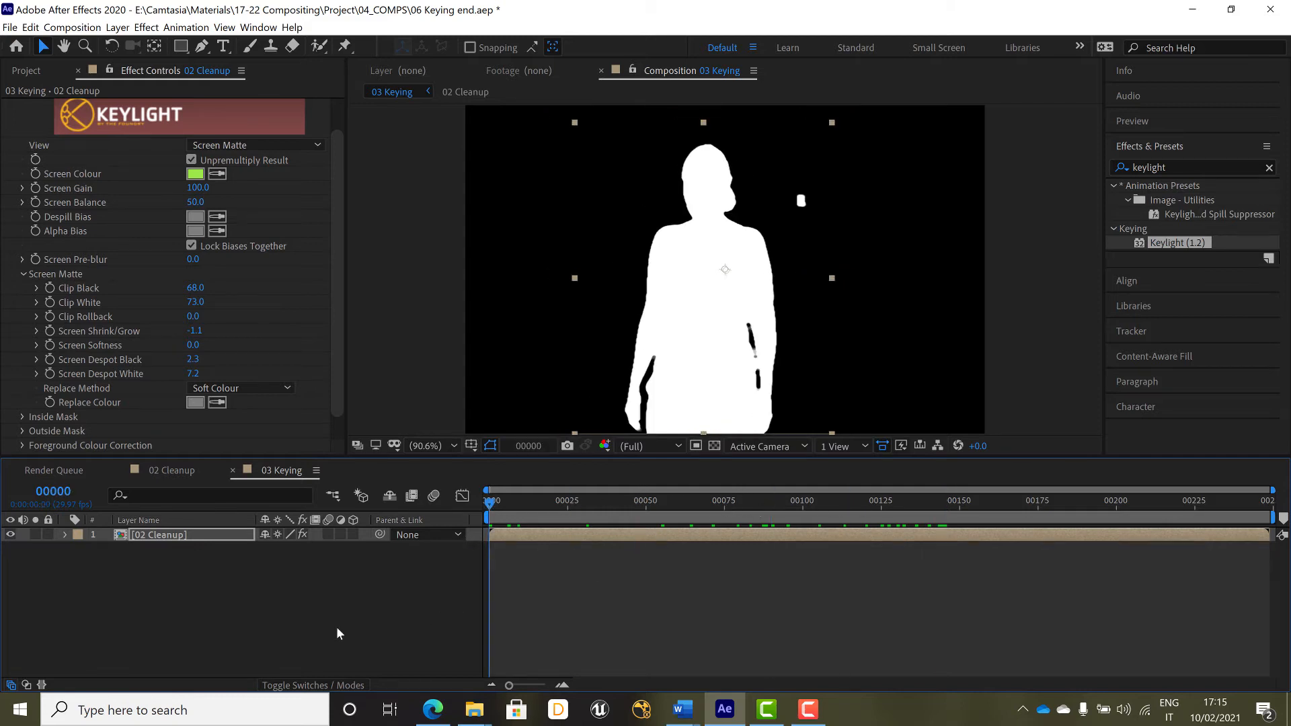
pyautogui.click(336, 626)
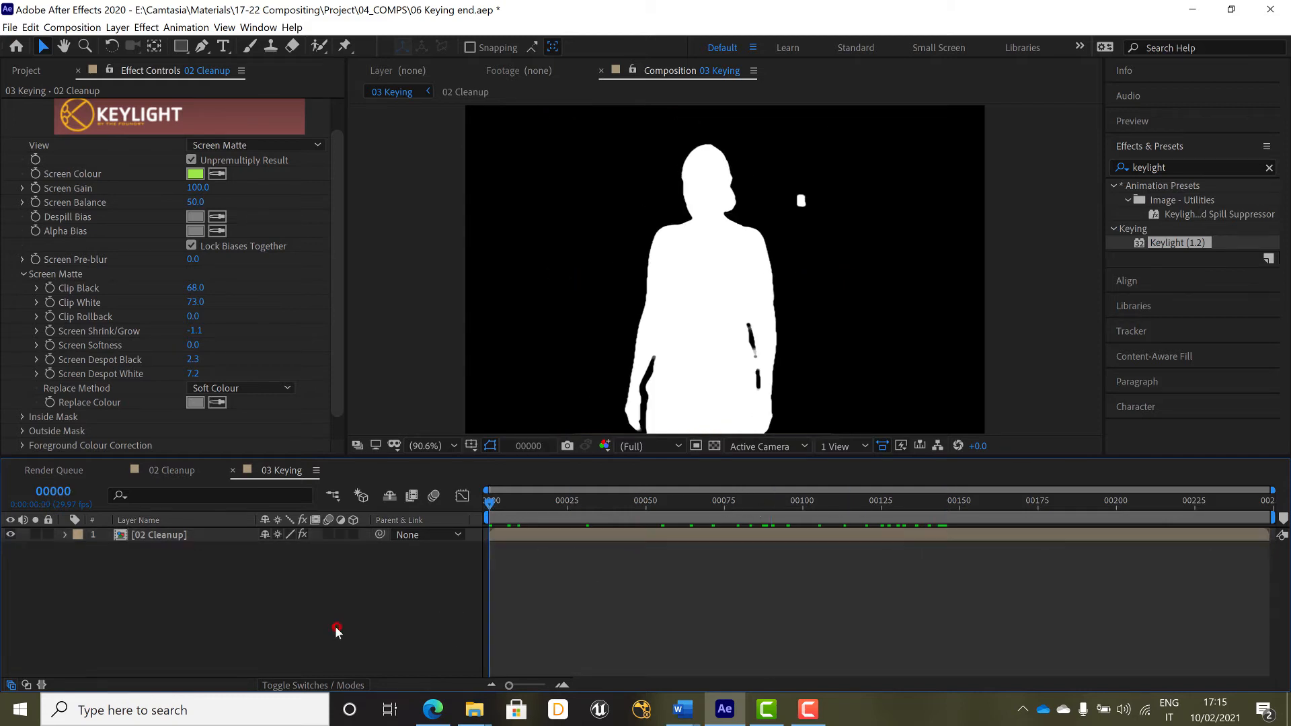
# Rename the 02 Cleanup layer as core matte
pyautogui.click(163, 534)
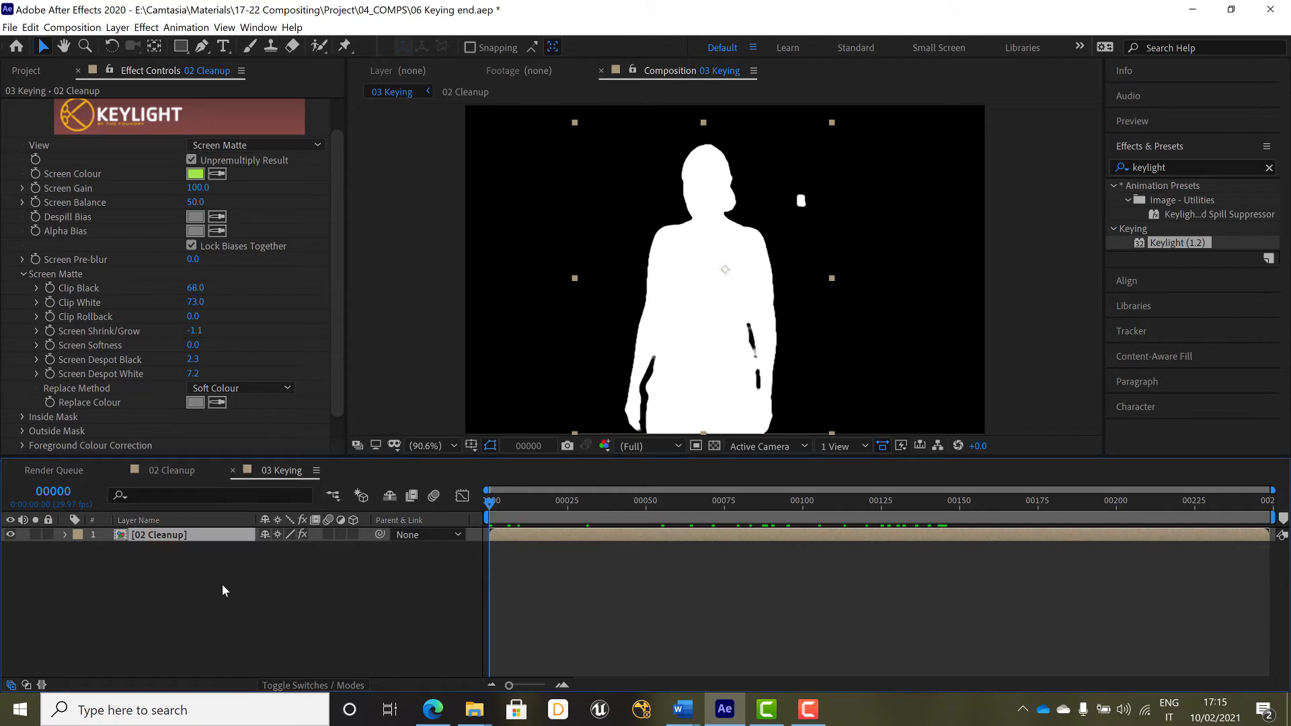
pyautogui.press('Return')
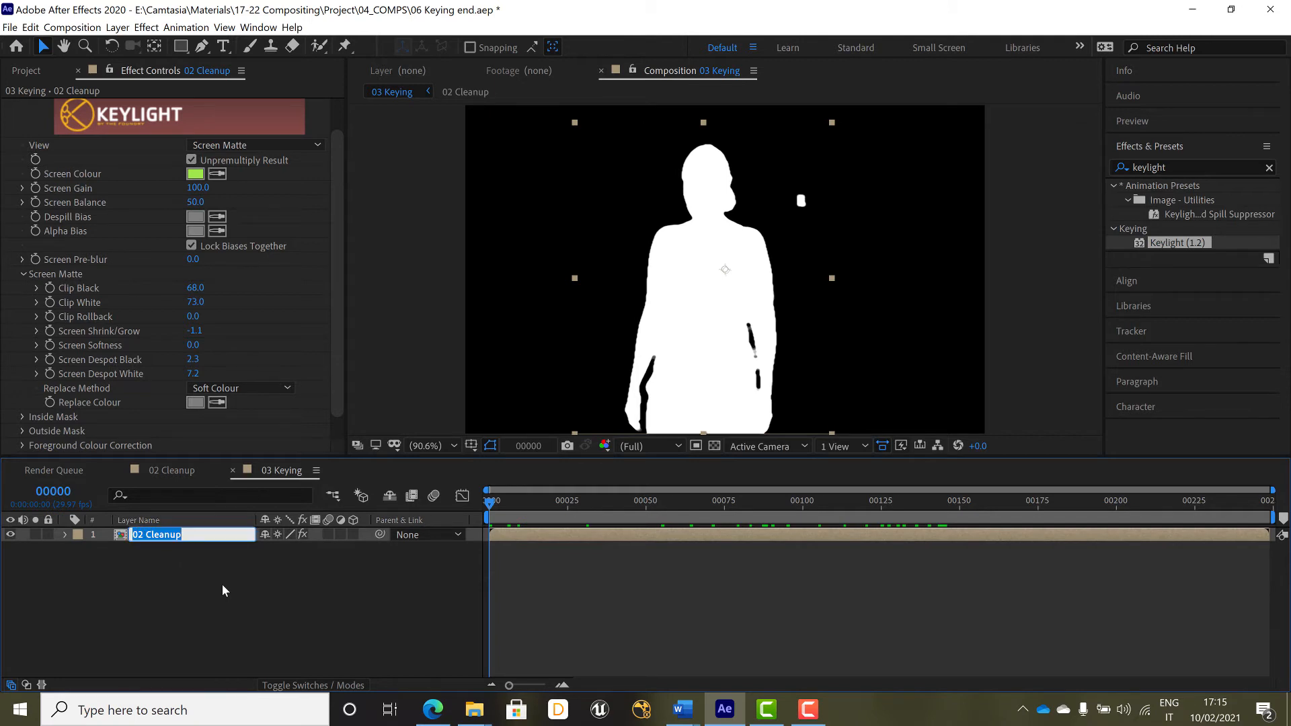
pyautogui.write('core matte')
pyautogui.press('Return')
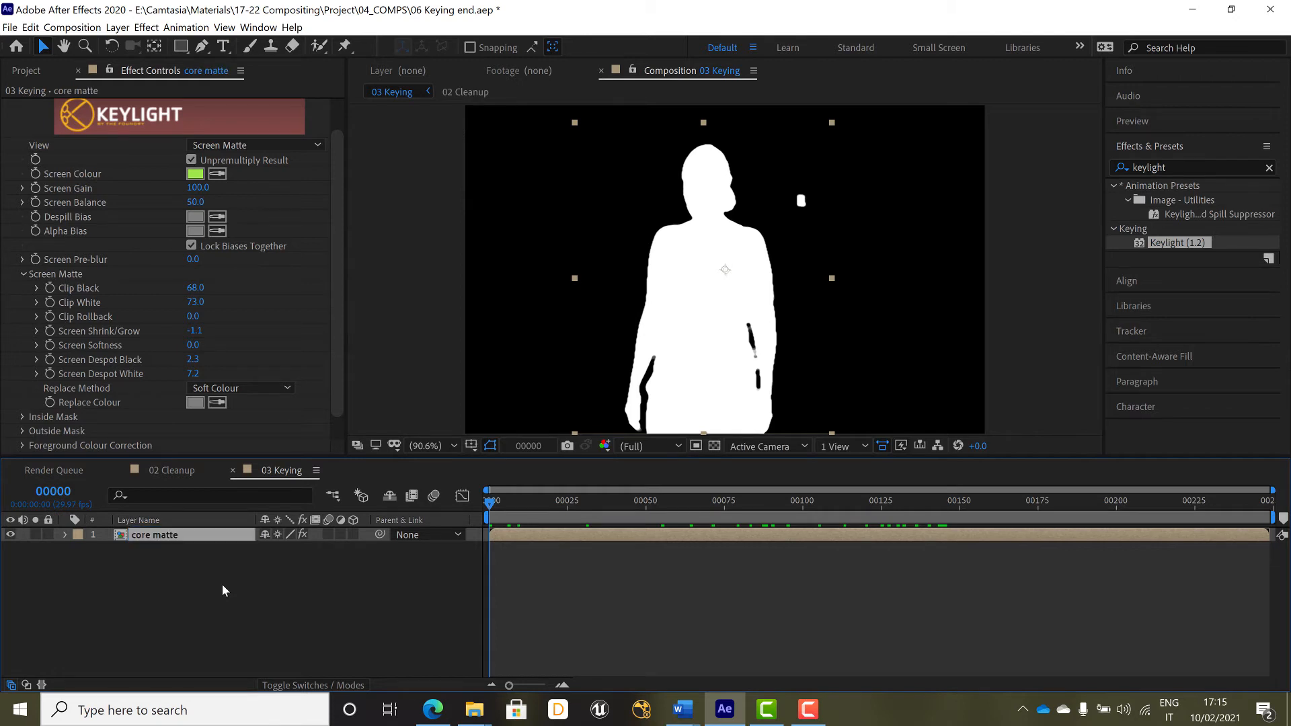
# Duplicate the core matte layer and rename the copy as soft matte
pyautogui.hotkey('ctrl', 'd')
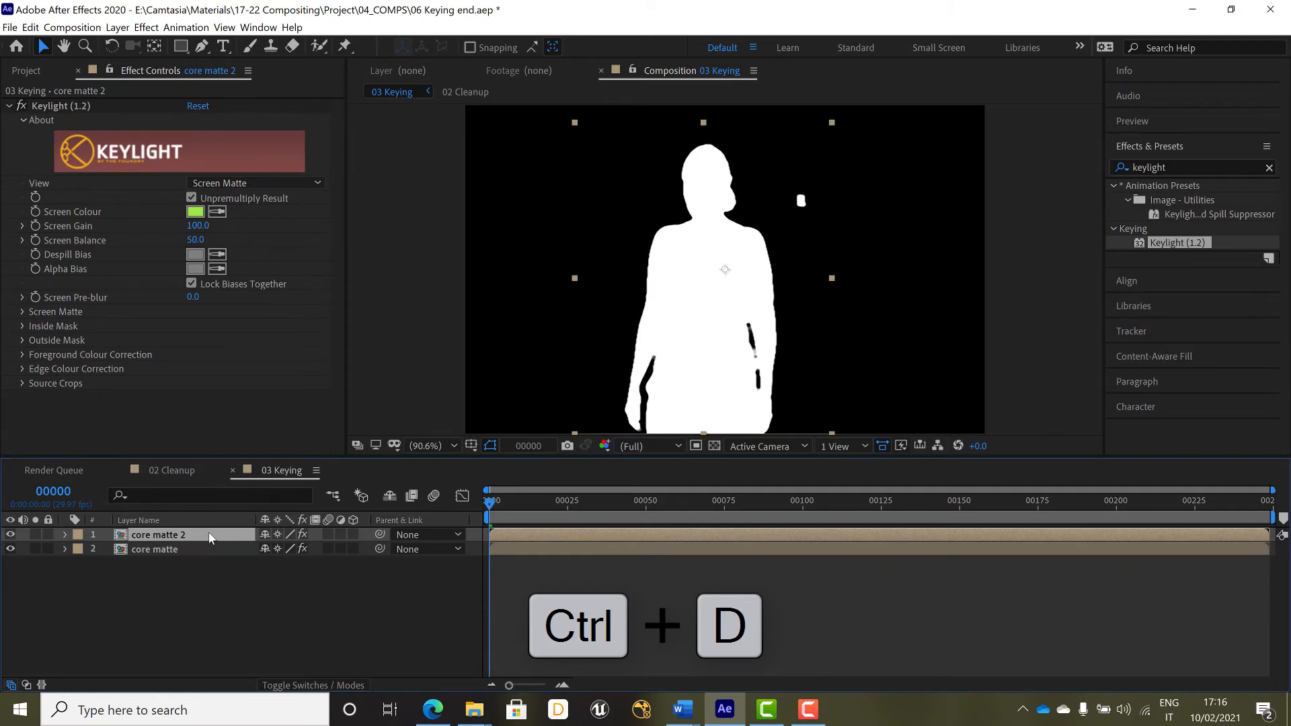
pyautogui.press('Return')
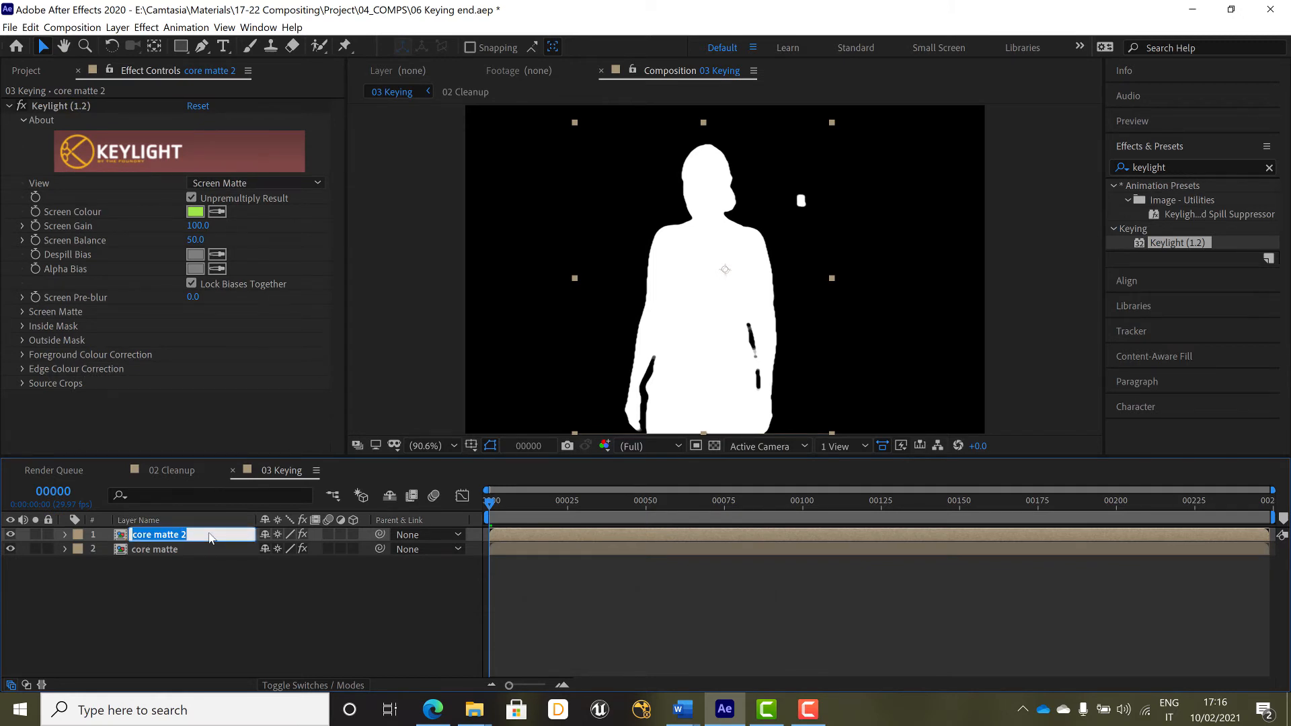
pyautogui.write('soft matte')
pyautogui.press('Return')
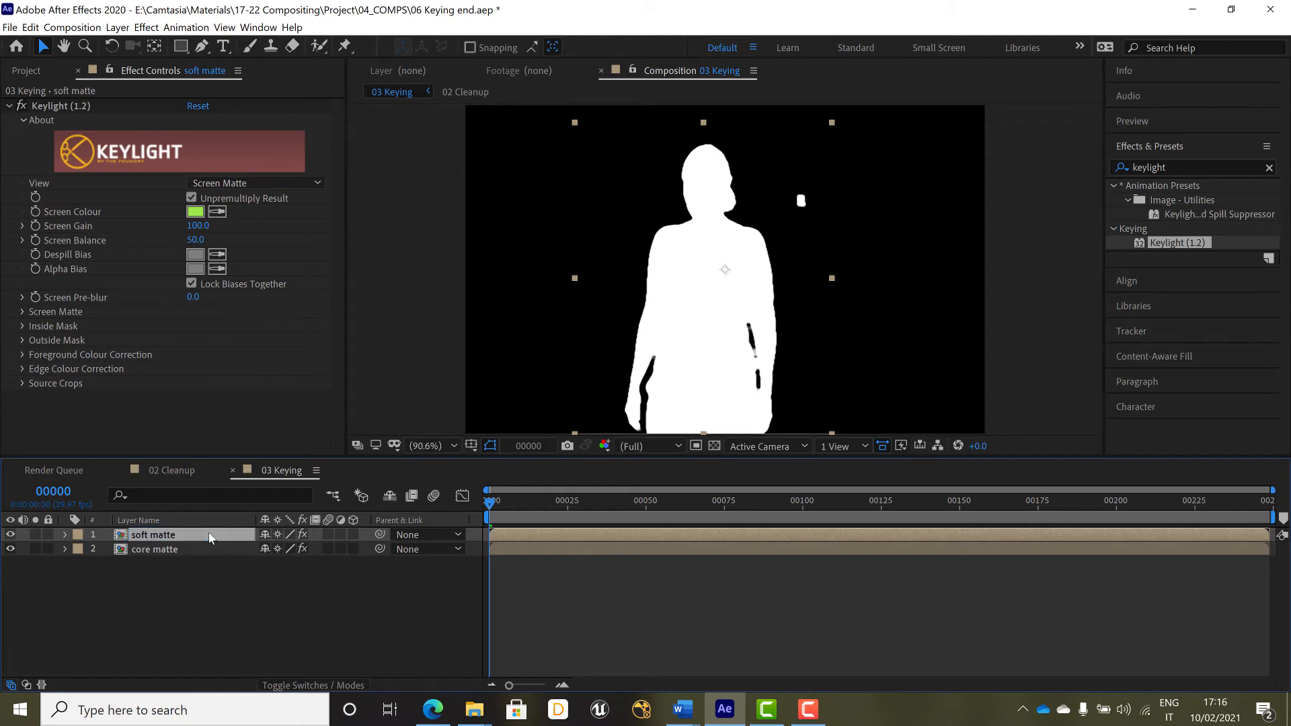
# Solo the soft matte layer and set its Keylight Clip Black to 0 and Clip White to 100
pyautogui.click(38, 535)
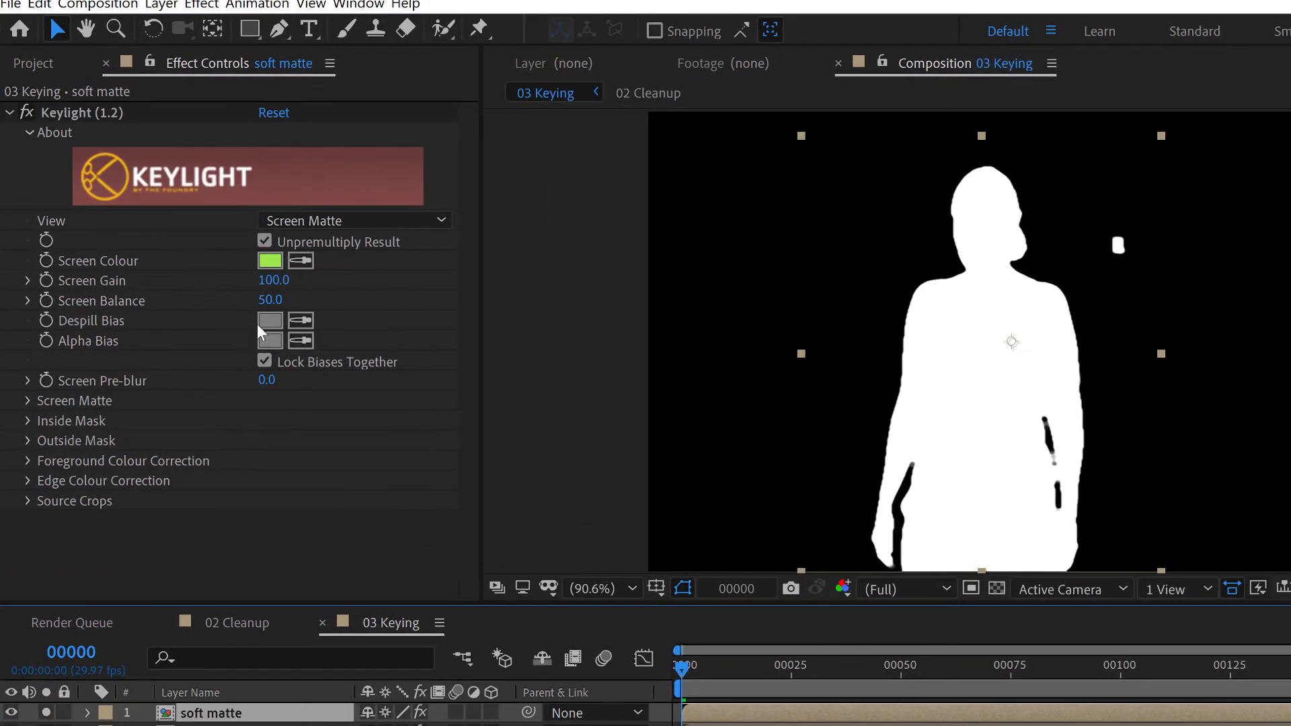
pyautogui.click(27, 401)
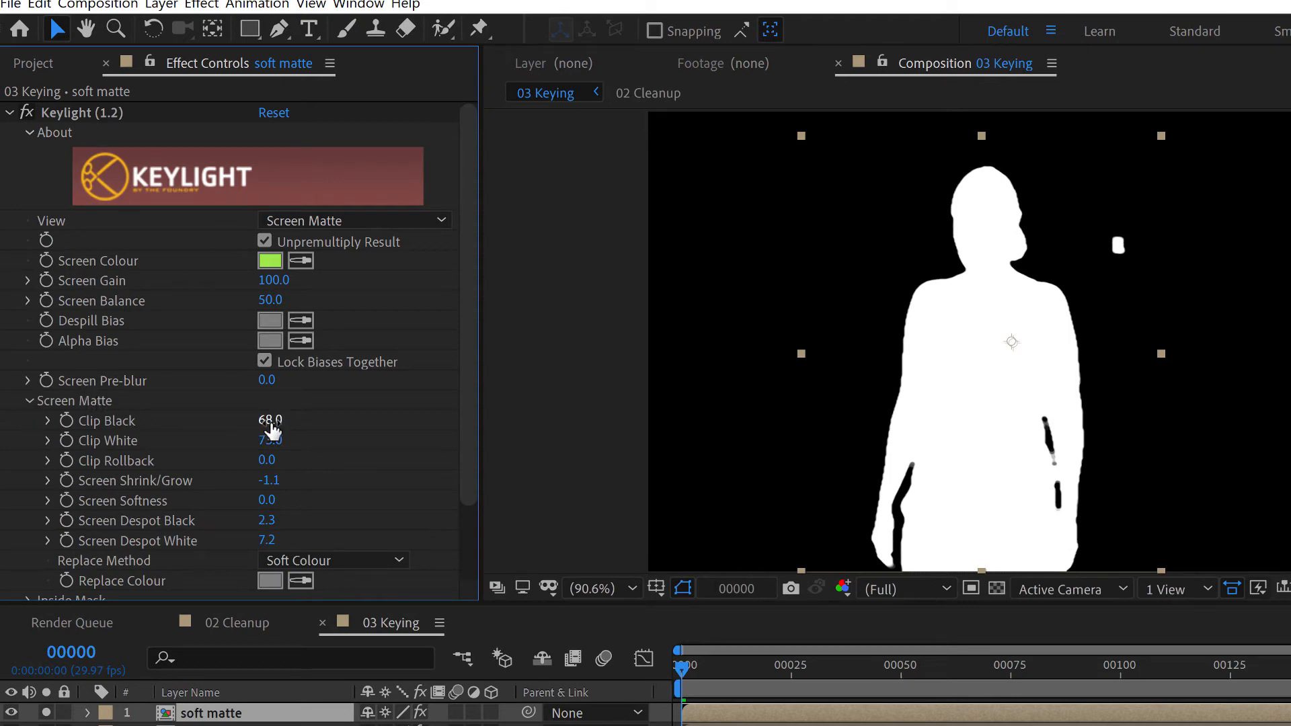
pyautogui.moveTo(271, 424); pyautogui.dragTo(35, 417)
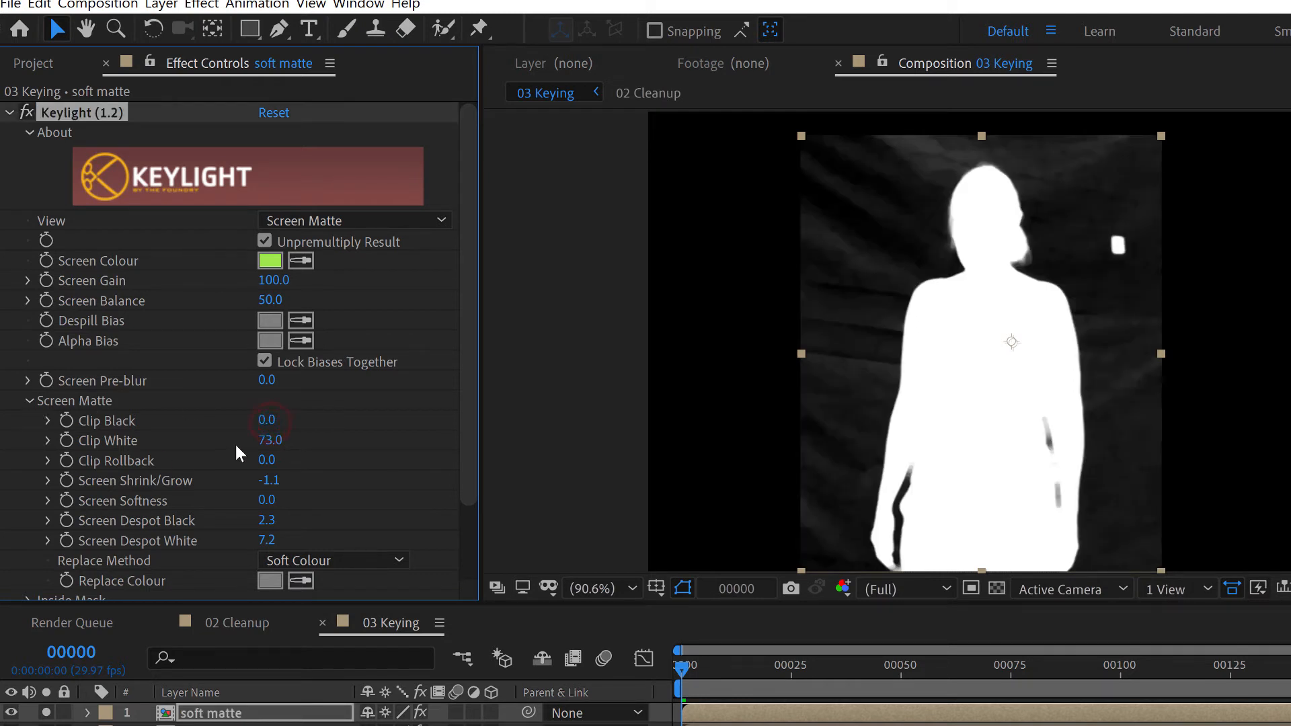
pyautogui.moveTo(275, 441); pyautogui.dragTo(439, 452)
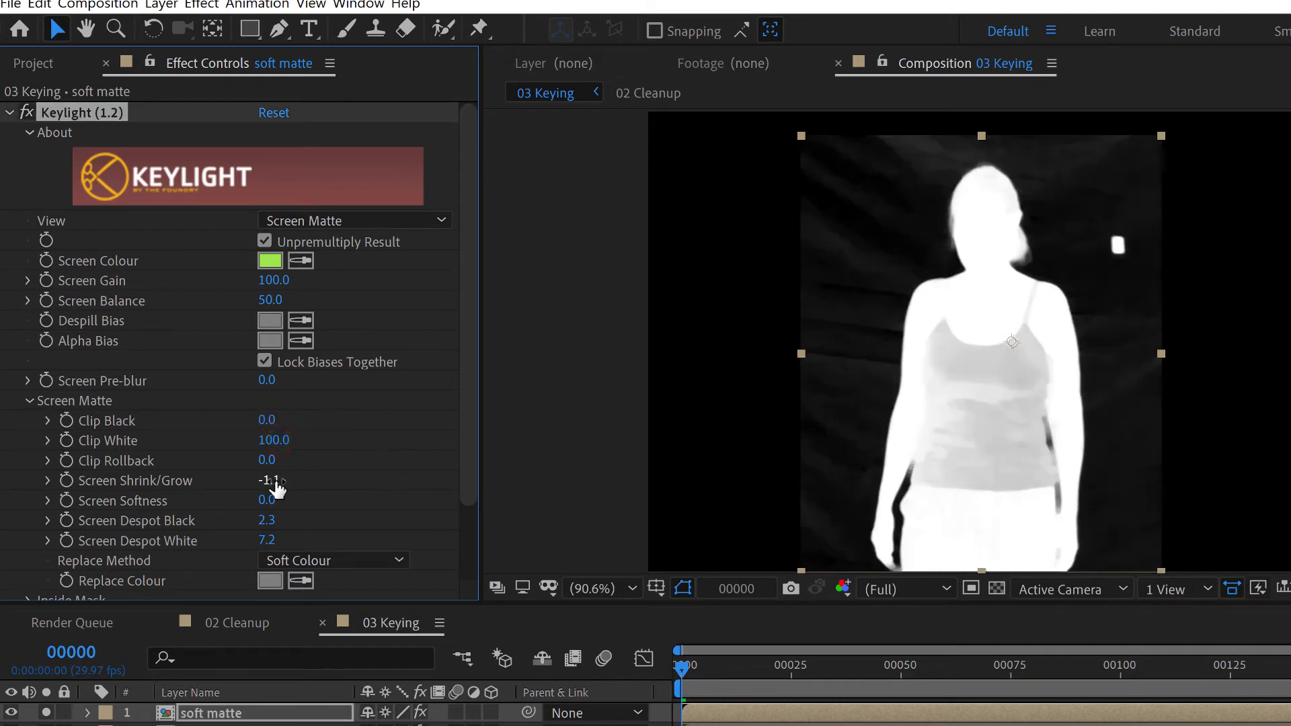
# Set Screen Shrink/Grow, Screen Despot Black and Screen Despot White to 0 on the soft matte
pyautogui.click(275, 480)
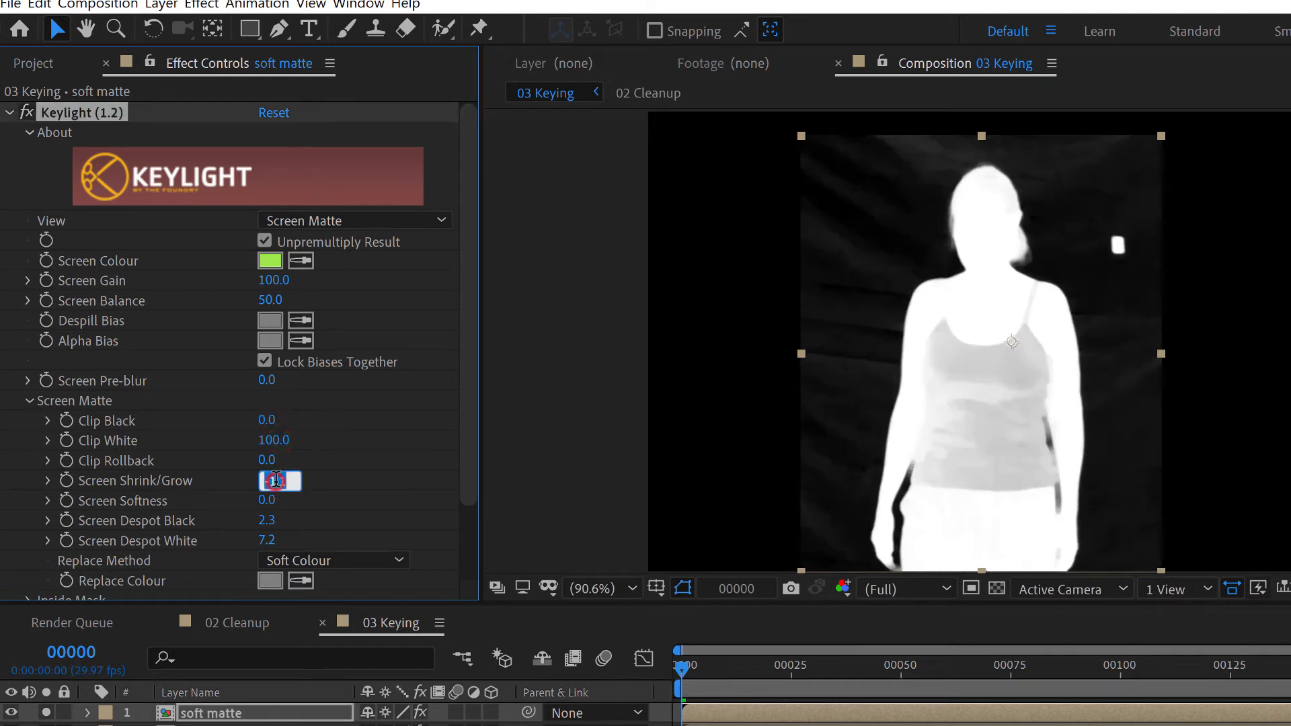
pyautogui.click(374, 497)
pyautogui.click(268, 521)
pyautogui.write('0')
pyautogui.click(269, 540)
pyautogui.write('0')
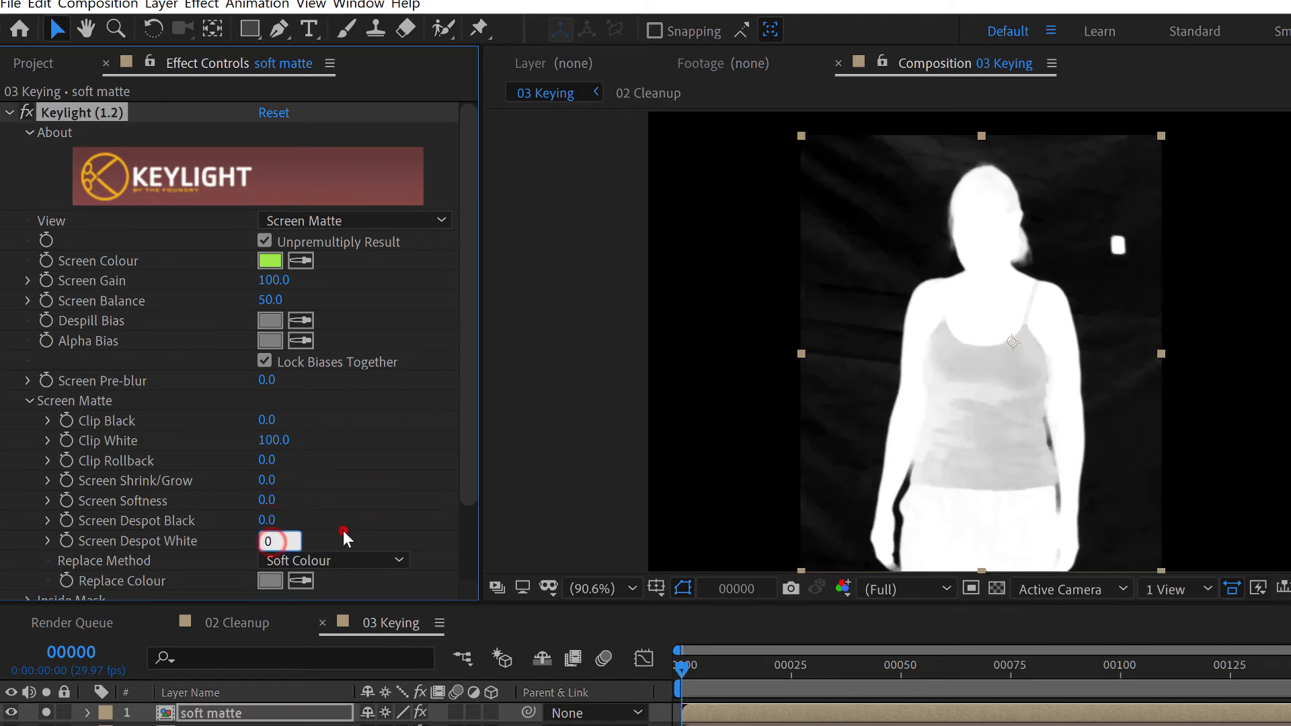
pyautogui.click(343, 531)
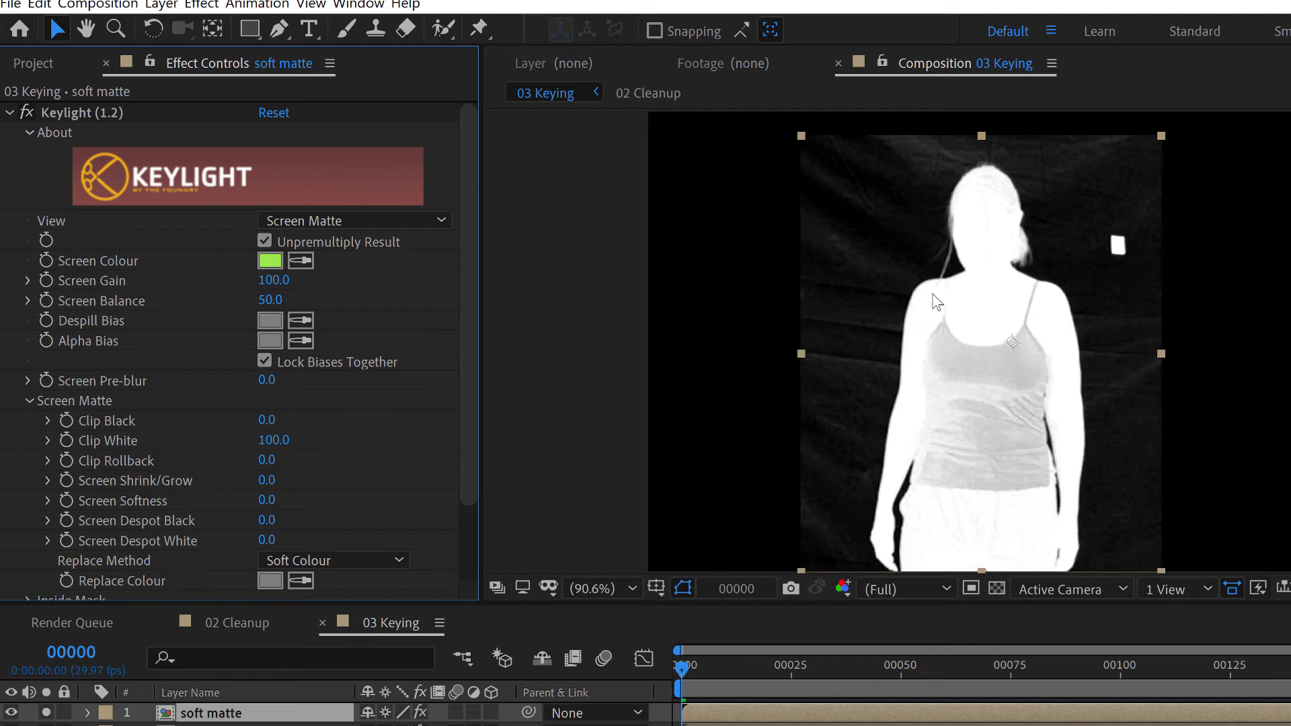
# Refine the soft matte around the hair strands by setting Clip Black to 9 and Clip White to 85
pyautogui.scroll(3, 928, 297)
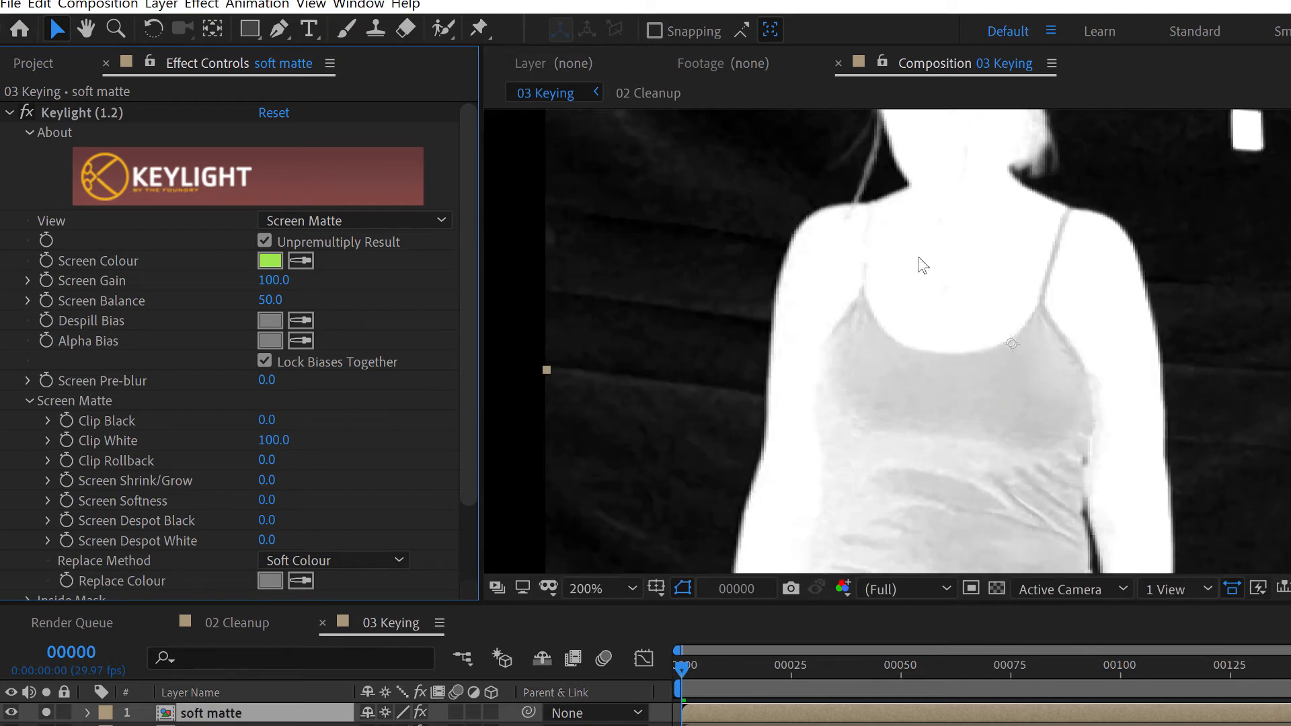
pyautogui.moveTo(920, 264); pyautogui.dragTo(946, 378)
pyautogui.scroll(1, 887, 241)
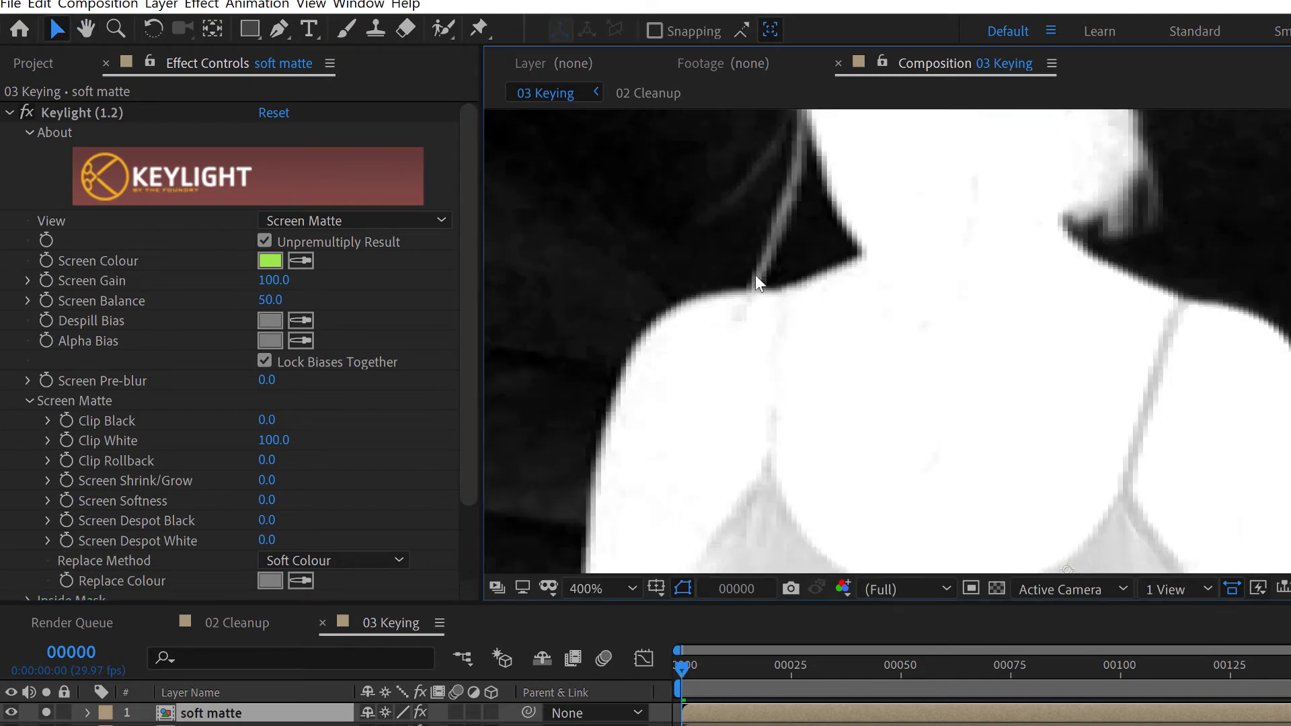
pyautogui.moveTo(269, 420); pyautogui.dragTo(264, 441)
pyautogui.press(',')
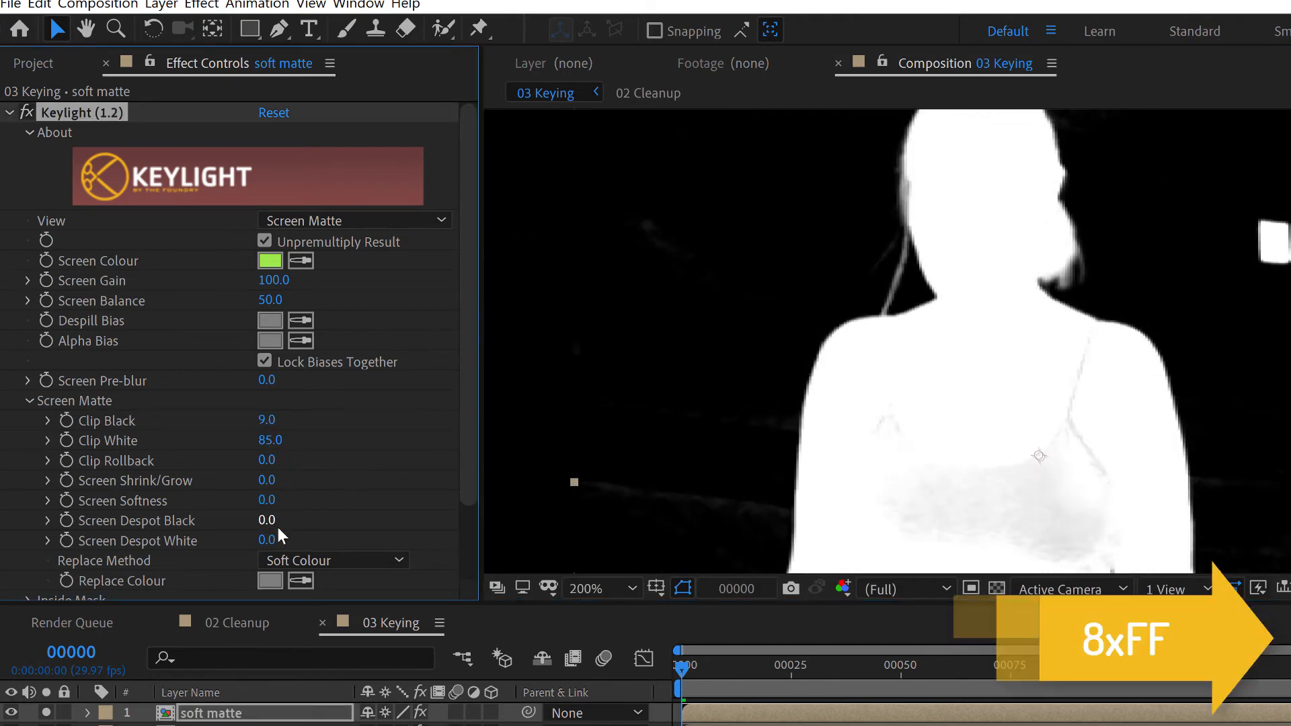
# Set the soft matte's Screen Despot Black to 2.2 and Screen Shrink/Grow to 0.7, and fit the frame in the viewer
pyautogui.moveTo(270, 524); pyautogui.dragTo(279, 482)
pyautogui.scroll(-1, 985, 396)
pyautogui.moveTo(986, 397); pyautogui.dragTo(957, 352)
pyautogui.click(614, 589)
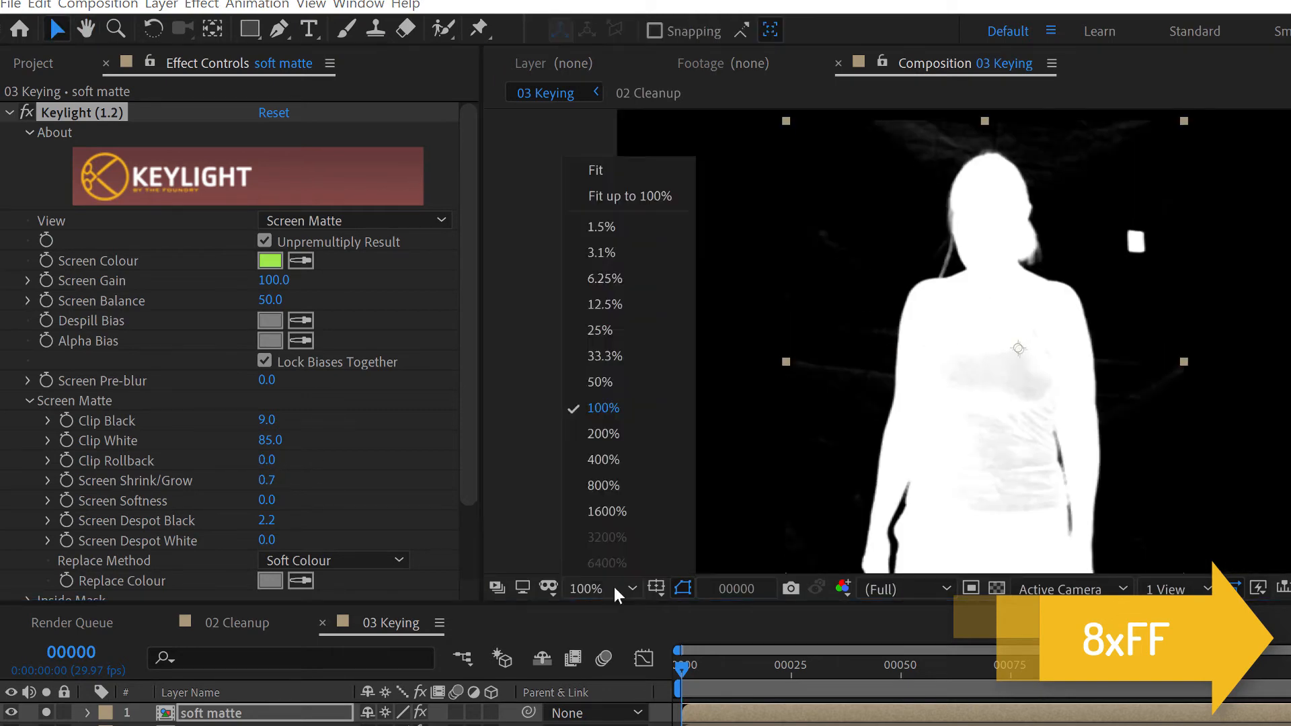
pyautogui.click(604, 170)
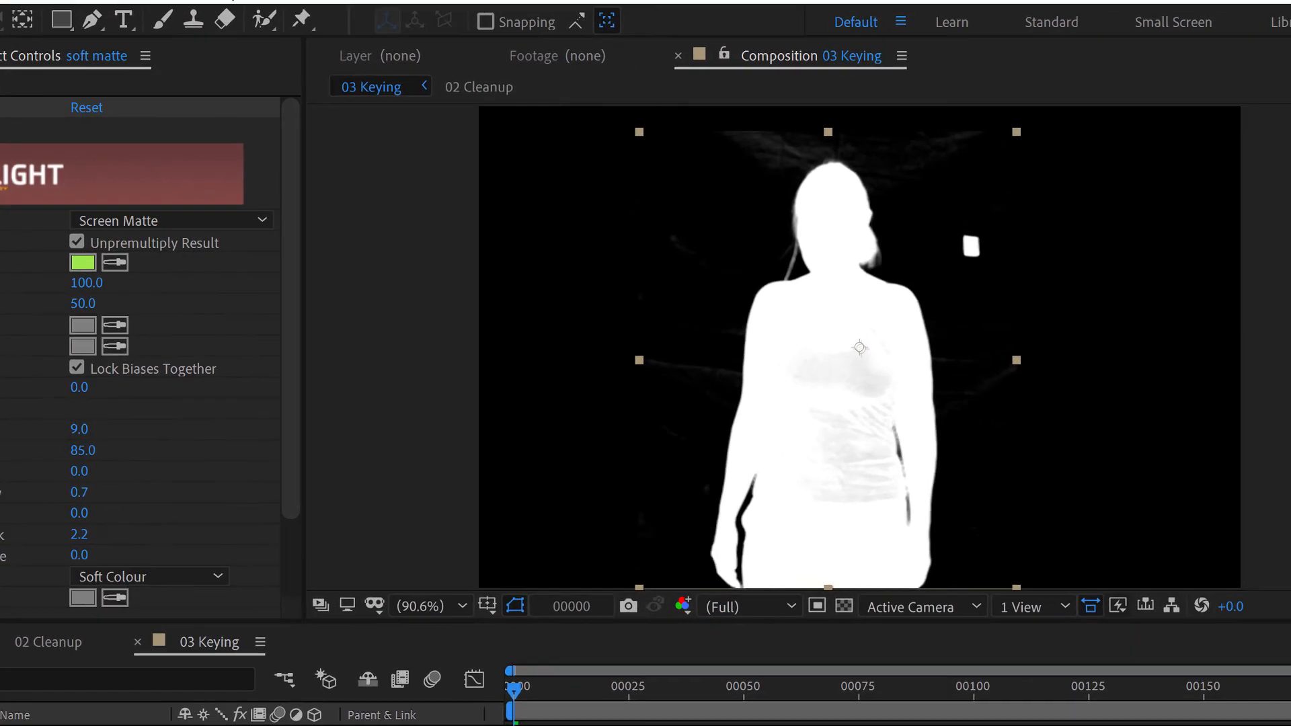
# Search the effects for Gaussian Blur and apply it to the soft matte layer
pyautogui.click(1180, 193)
pyautogui.write('gaussia')
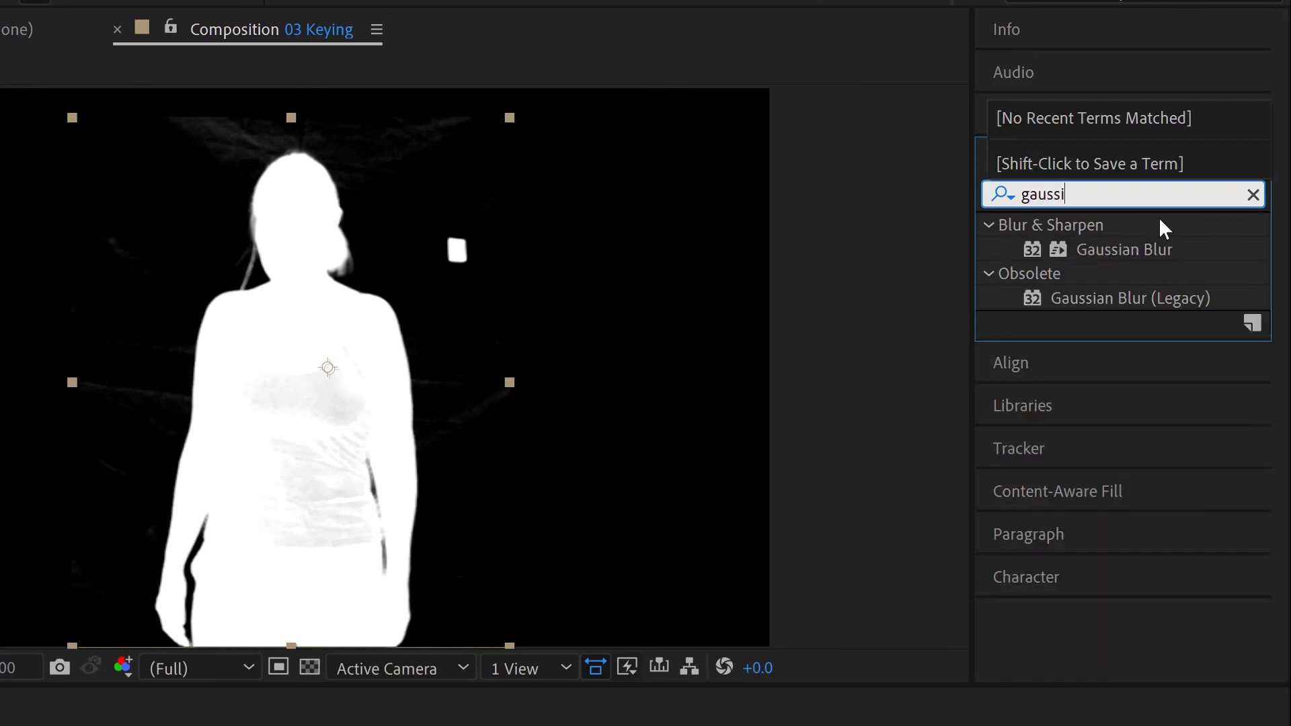
pyautogui.click(1124, 250)
pyautogui.moveTo(1123, 249); pyautogui.dragTo(356, 503)
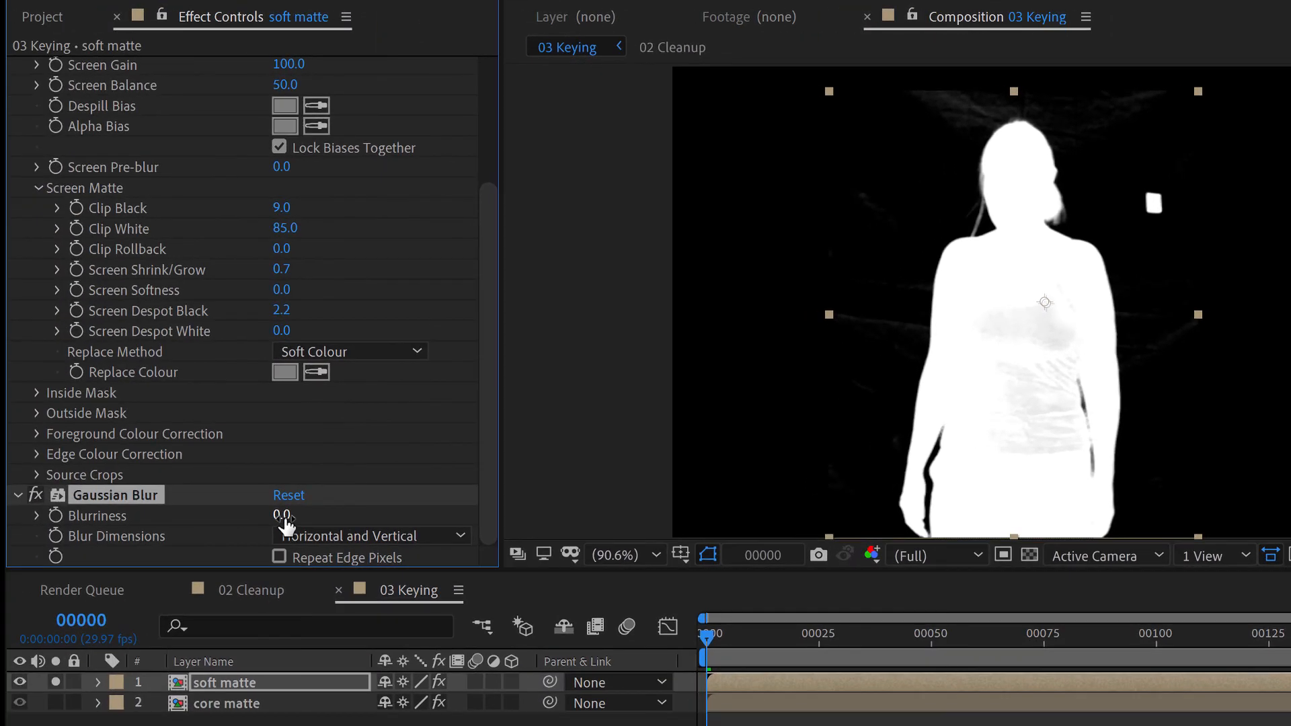
# Set the Gaussian Blur's Blurriness to 5 on the soft matte
pyautogui.moveTo(285, 521); pyautogui.dragTo(327, 513)
pyautogui.click(282, 515)
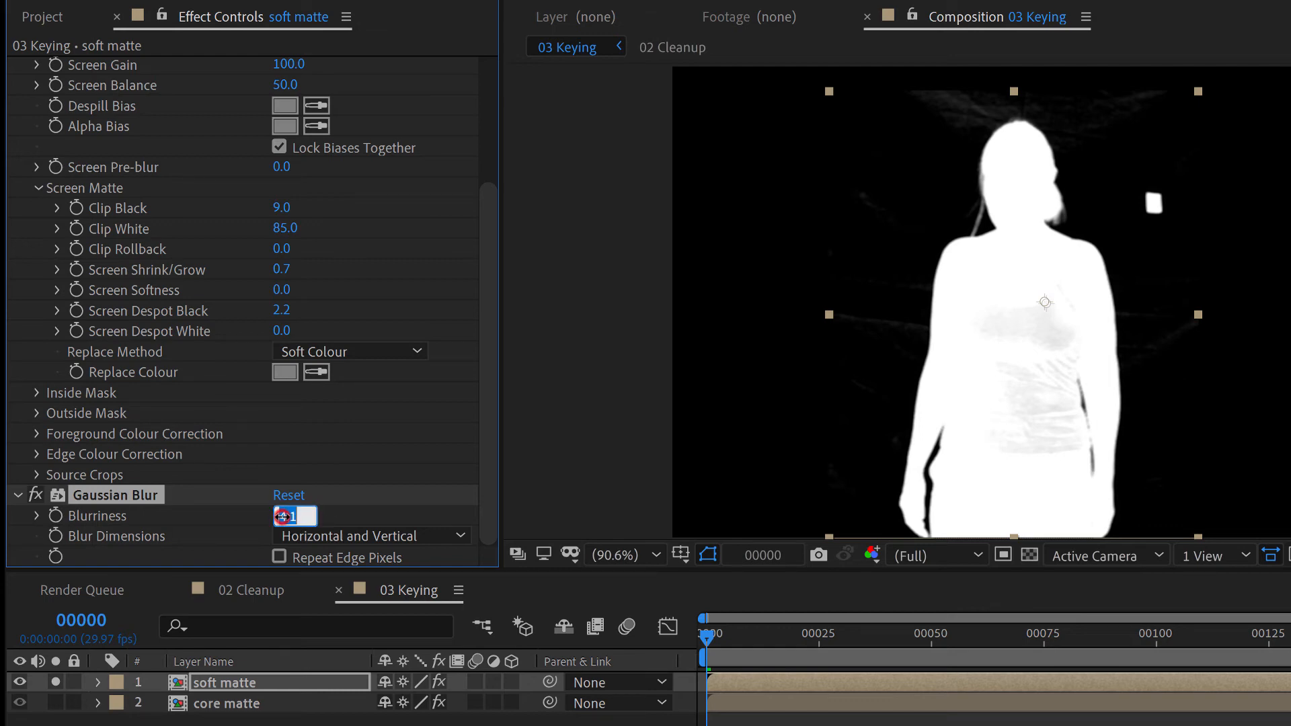
pyautogui.write('5')
pyautogui.click(340, 515)
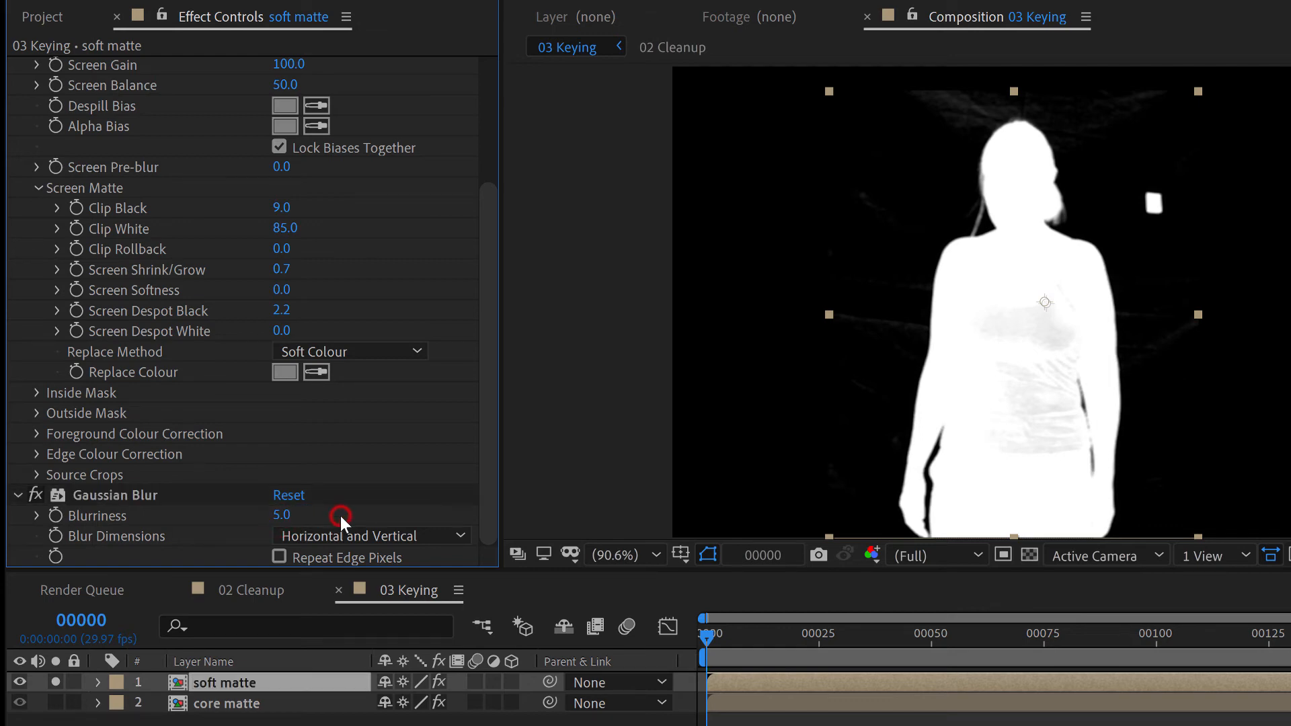
# Inspect the blurred matte edges near the neck up close and disable the Gaussian Blur effect
pyautogui.scroll(2, 970, 217)
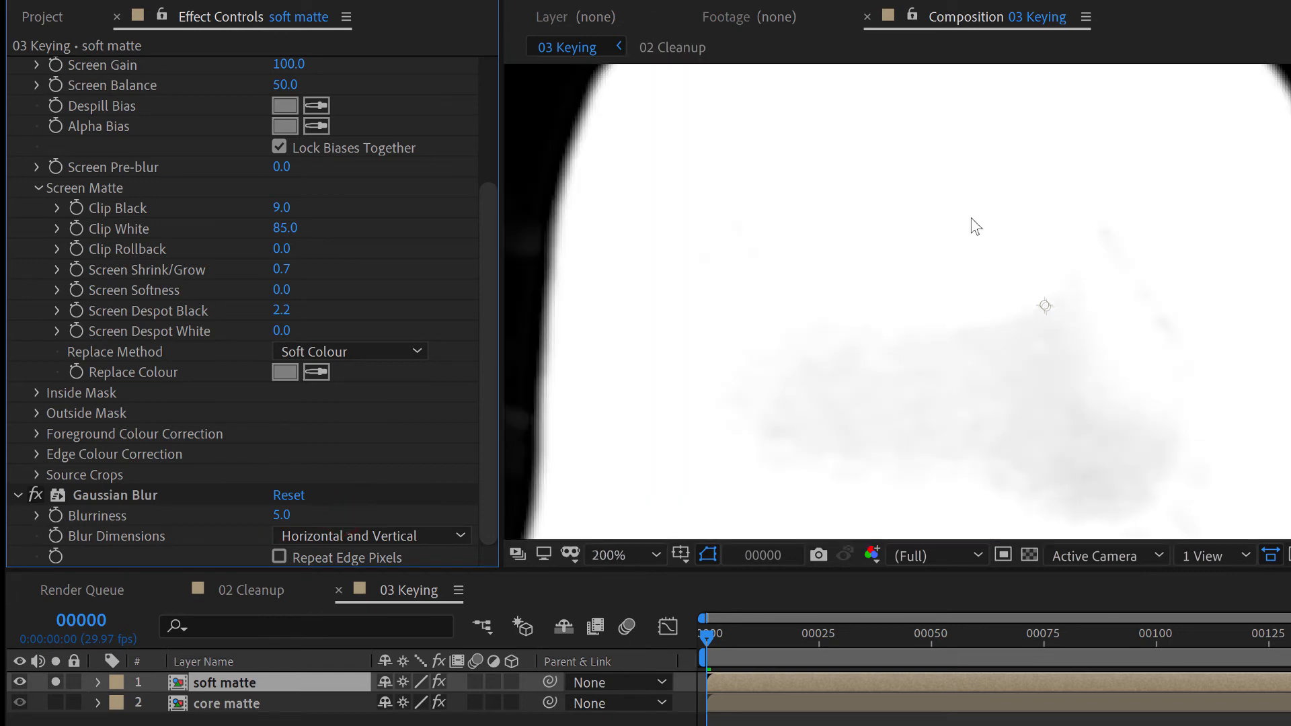
pyautogui.moveTo(971, 222); pyautogui.dragTo(980, 364)
pyautogui.scroll(2, 902, 276)
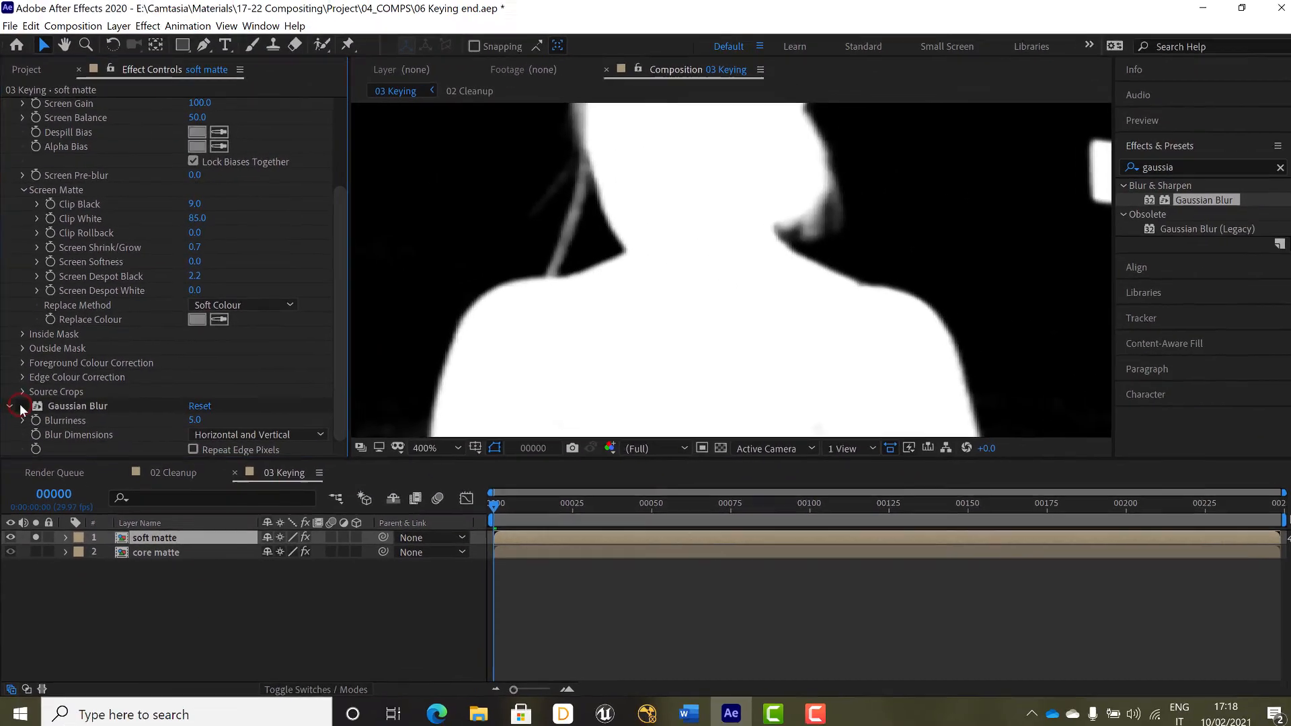
pyautogui.click(35, 498)
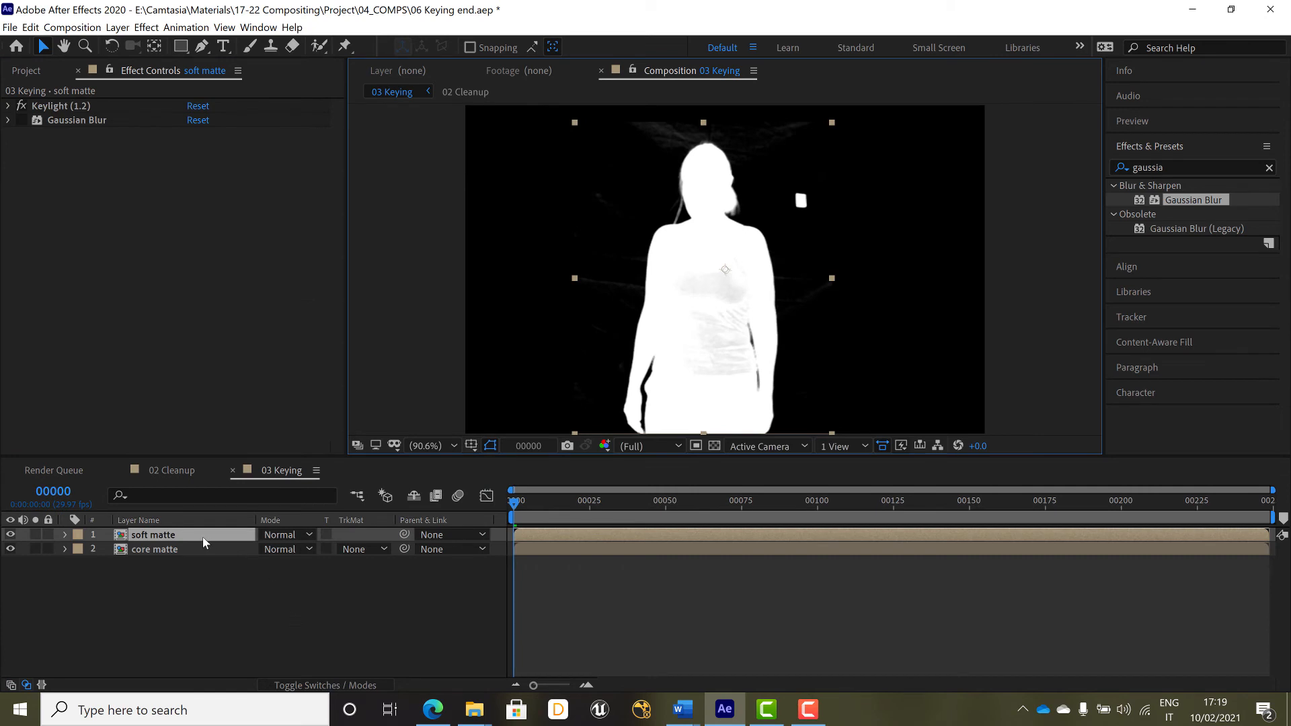
# Place the soft matte layer below core matte, set core matte's blending mode to Screen, and inspect the combined matte
pyautogui.moveTo(204, 534); pyautogui.dragTo(205, 555)
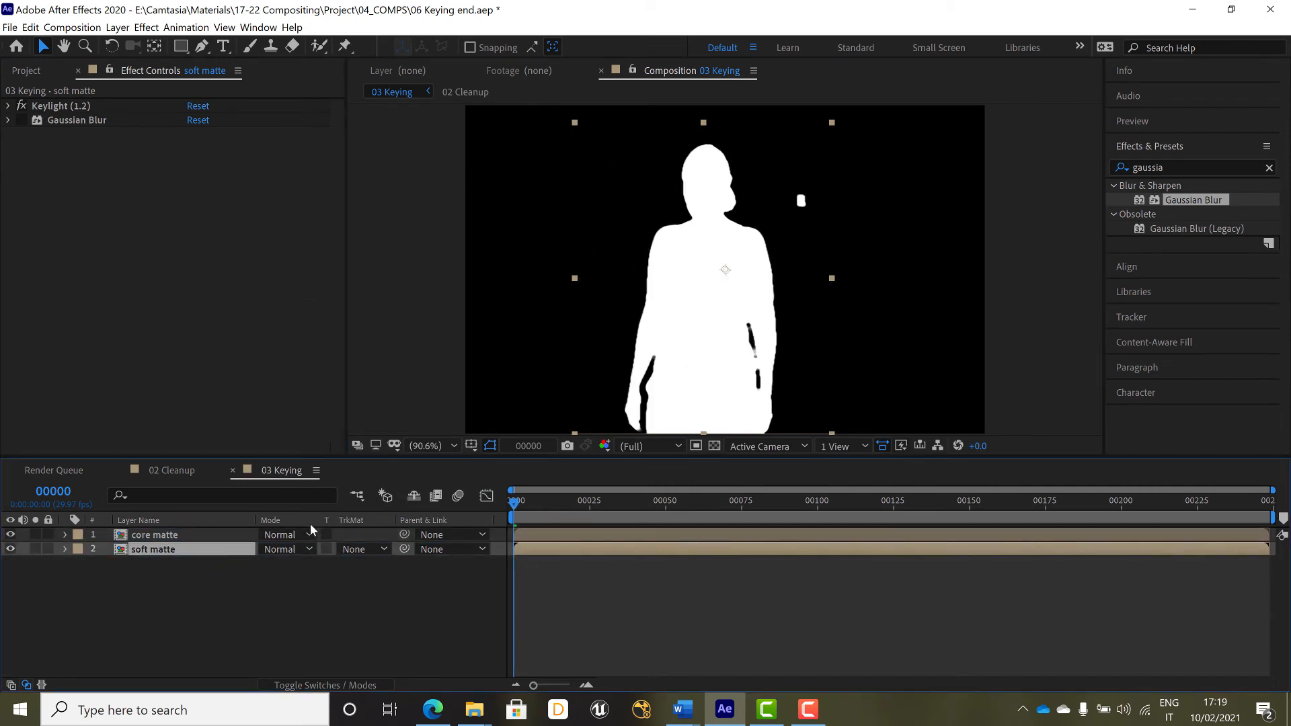
pyautogui.click(307, 533)
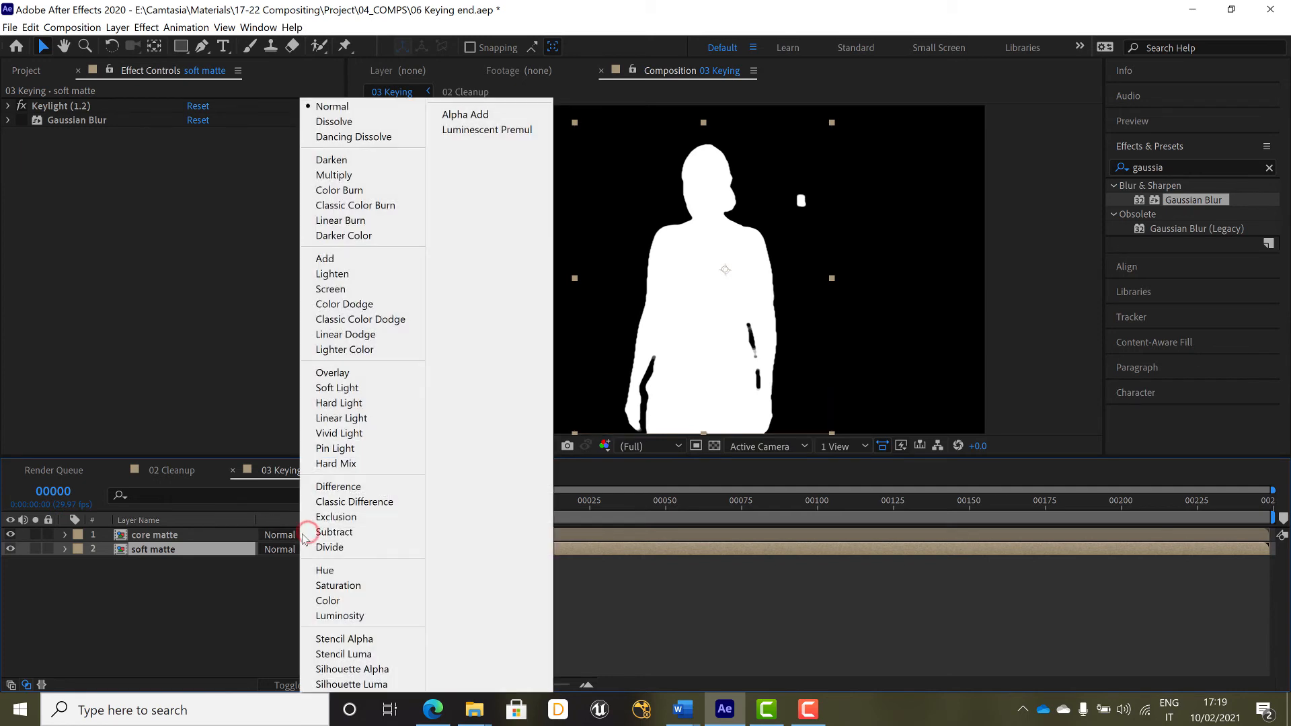
pyautogui.click(371, 289)
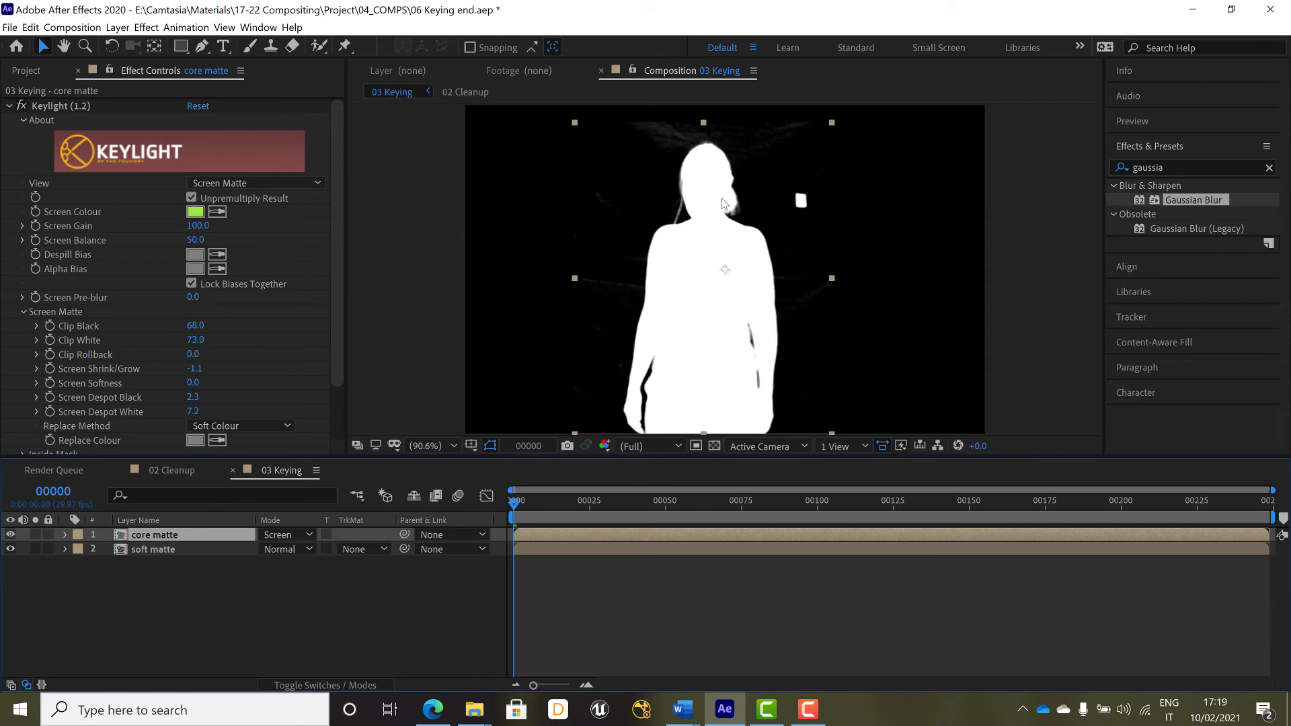
pyautogui.scroll(2, 690, 195)
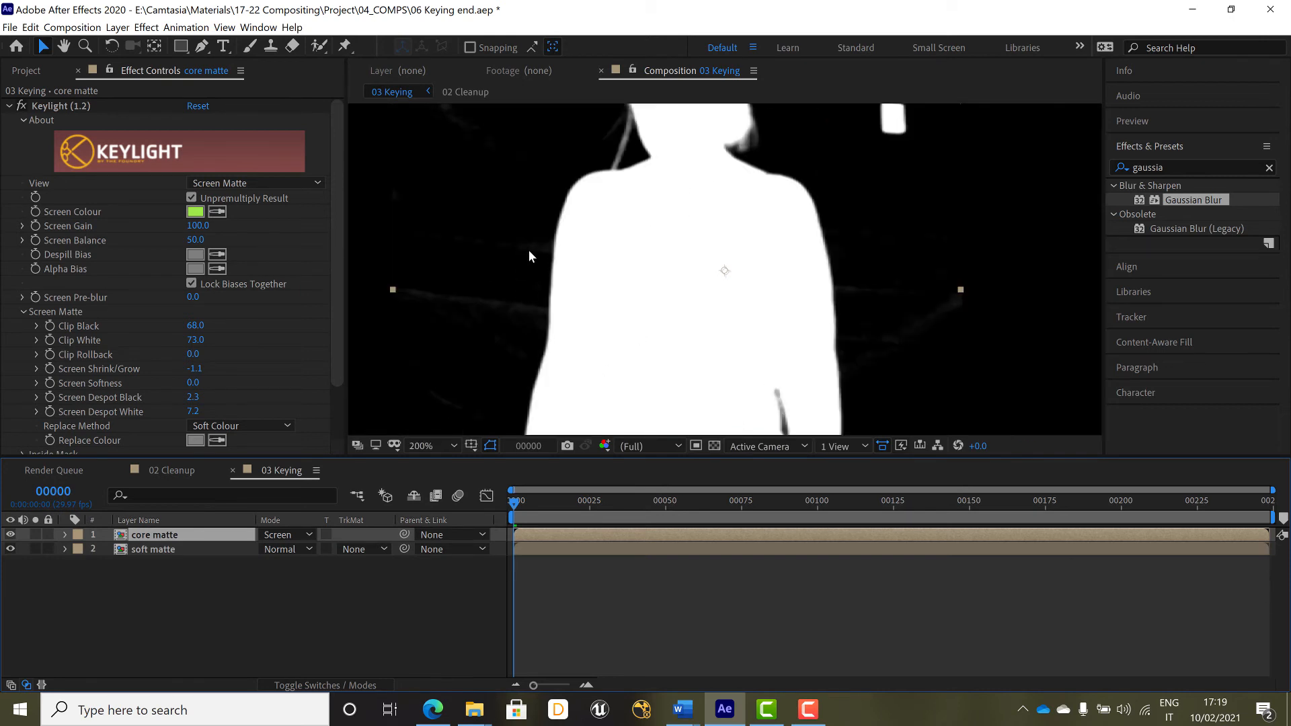
pyautogui.scroll(-2, 528, 250)
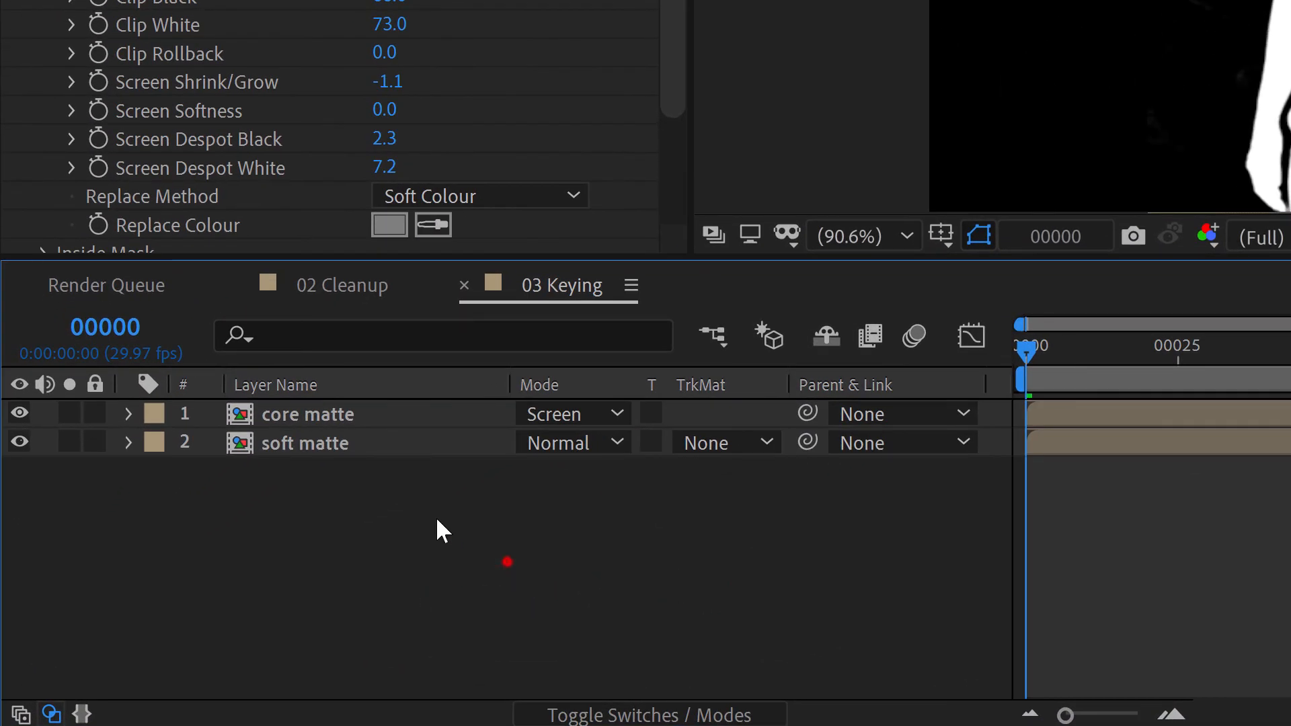
# Pre-compose the core matte and soft matte layers into a new composition named Matte, and open it
pyautogui.moveTo(508, 561); pyautogui.dragTo(333, 414)
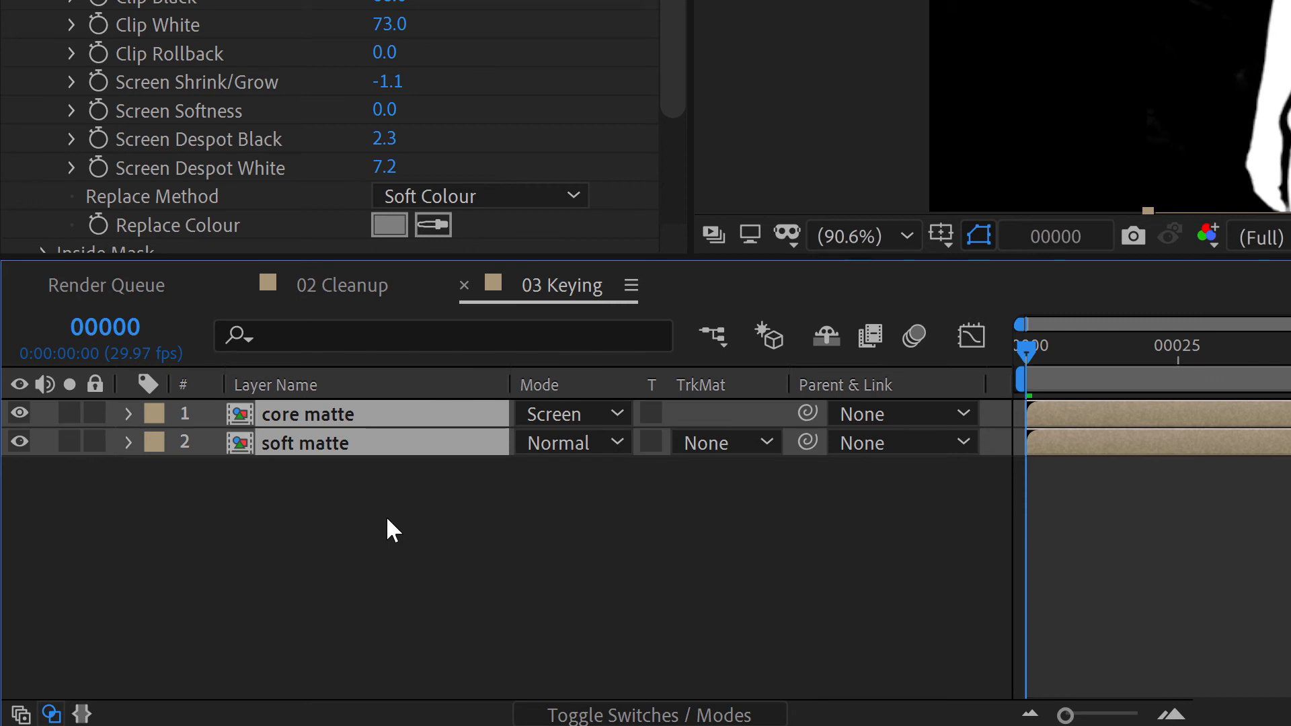
pyautogui.hotkey('ctrl', 'shift', 'c')
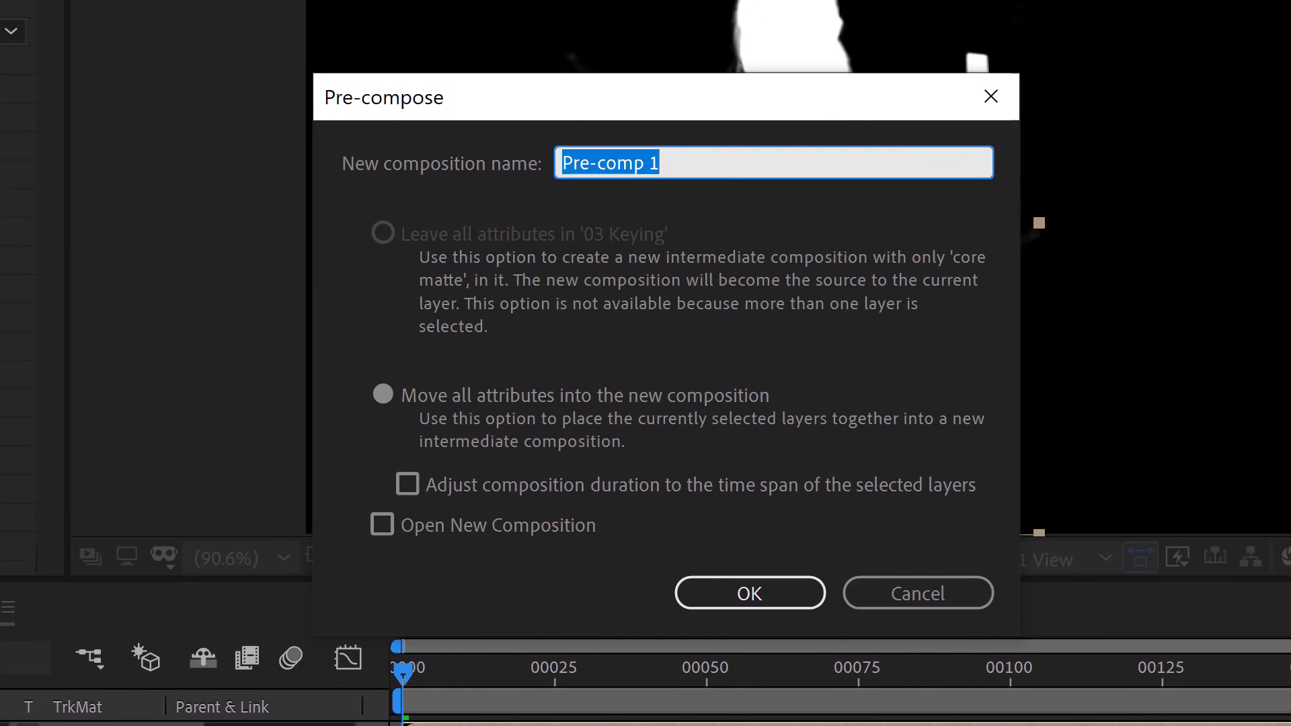
pyautogui.write('Matte')
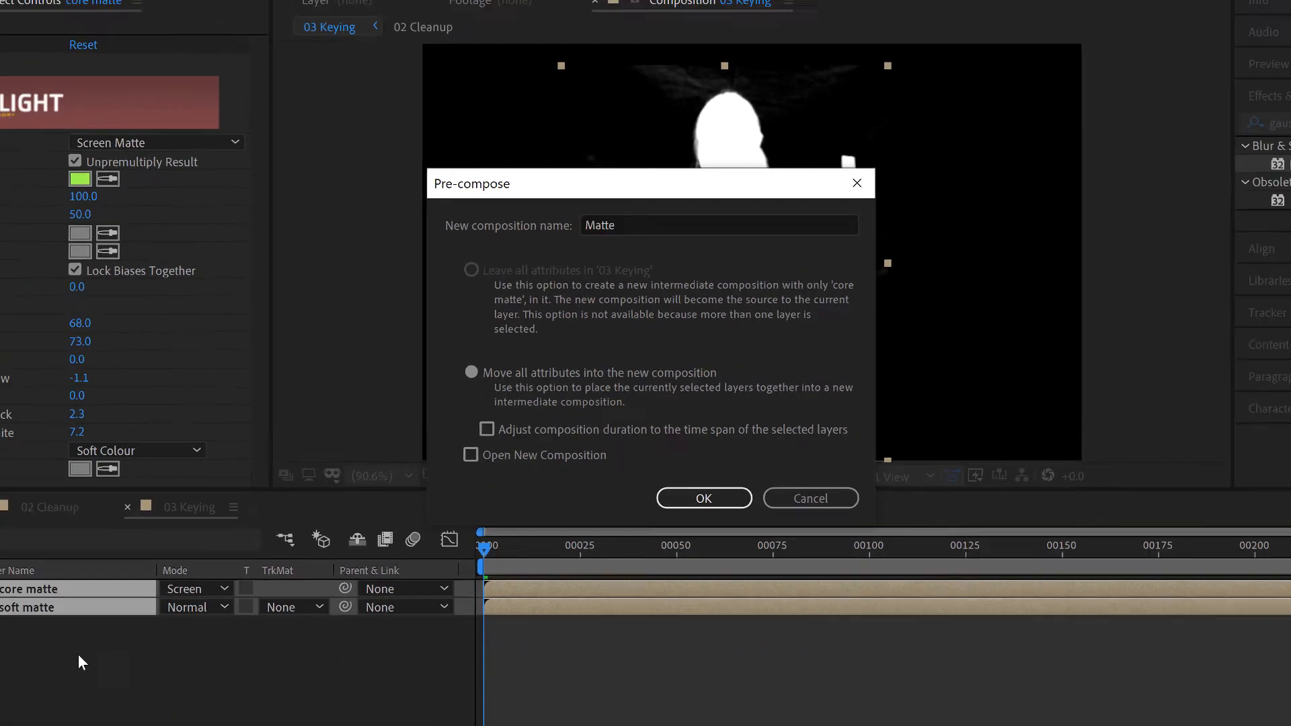
pyautogui.press('Return')
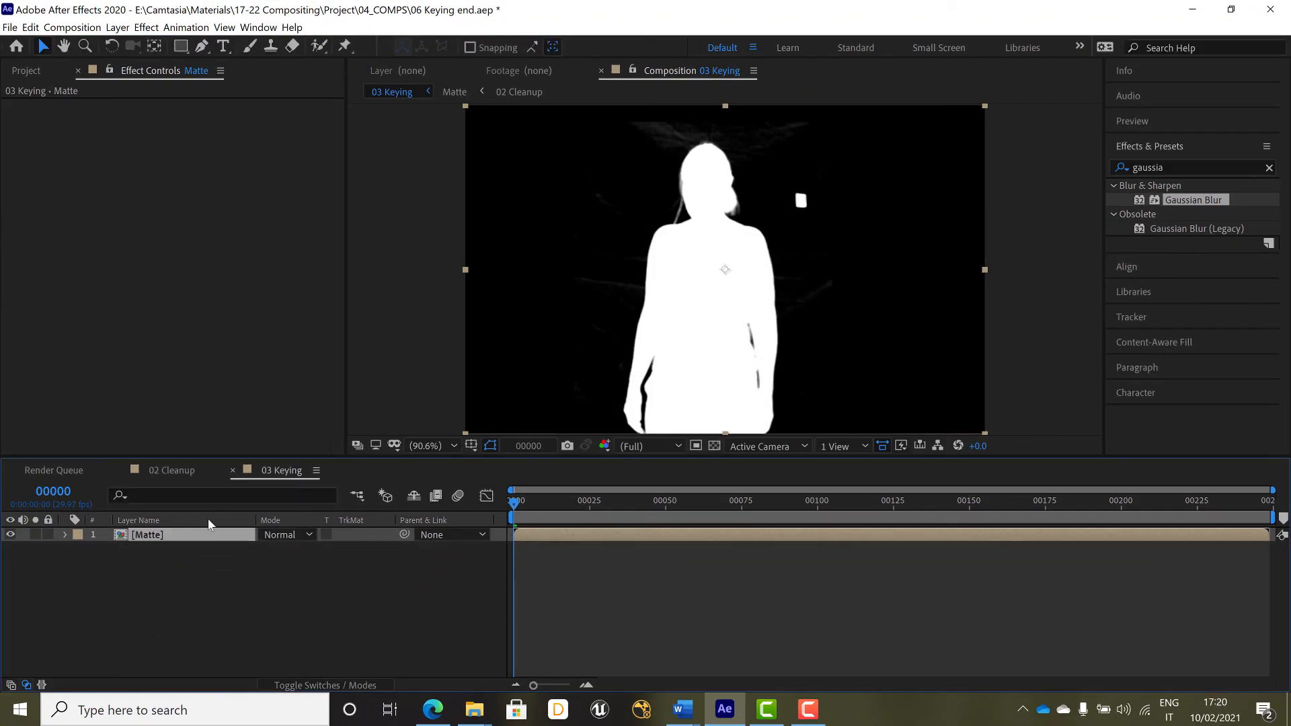
pyautogui.click(208, 523)
pyautogui.doubleClick(121, 541)
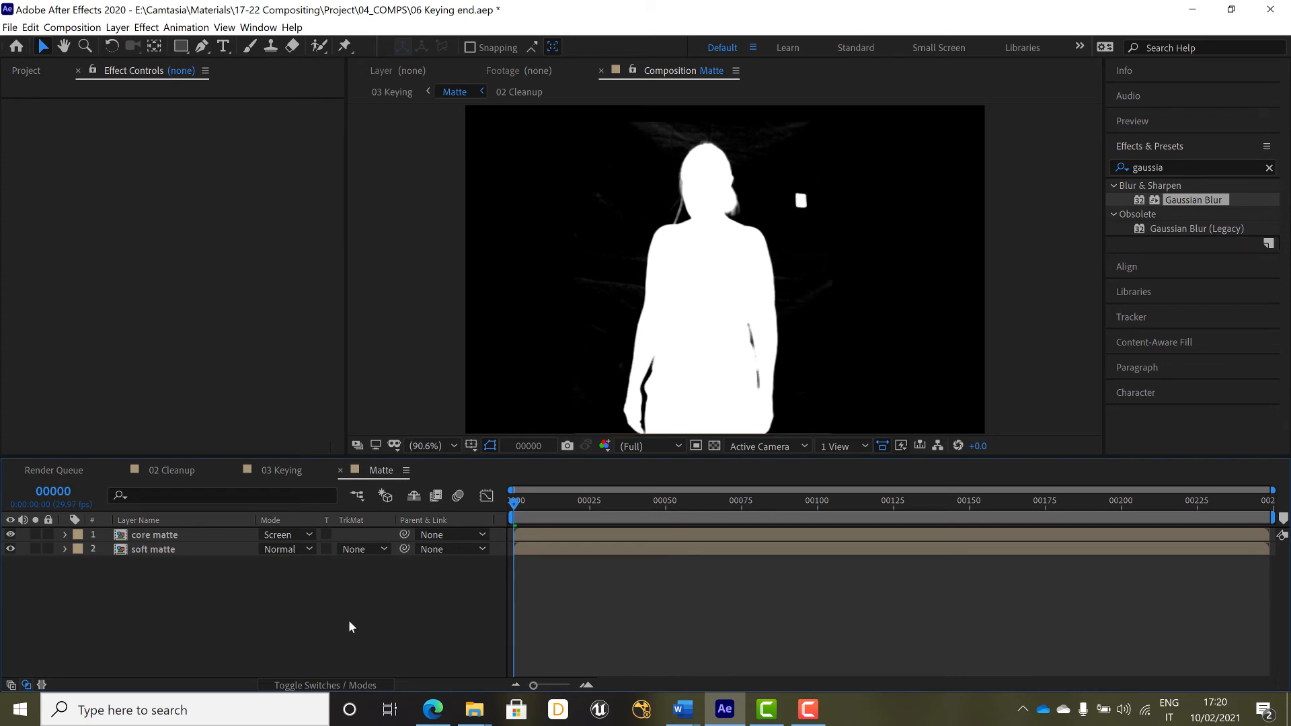
# Create a black solid layer in the Matte composition
pyautogui.rightClick(304, 615)
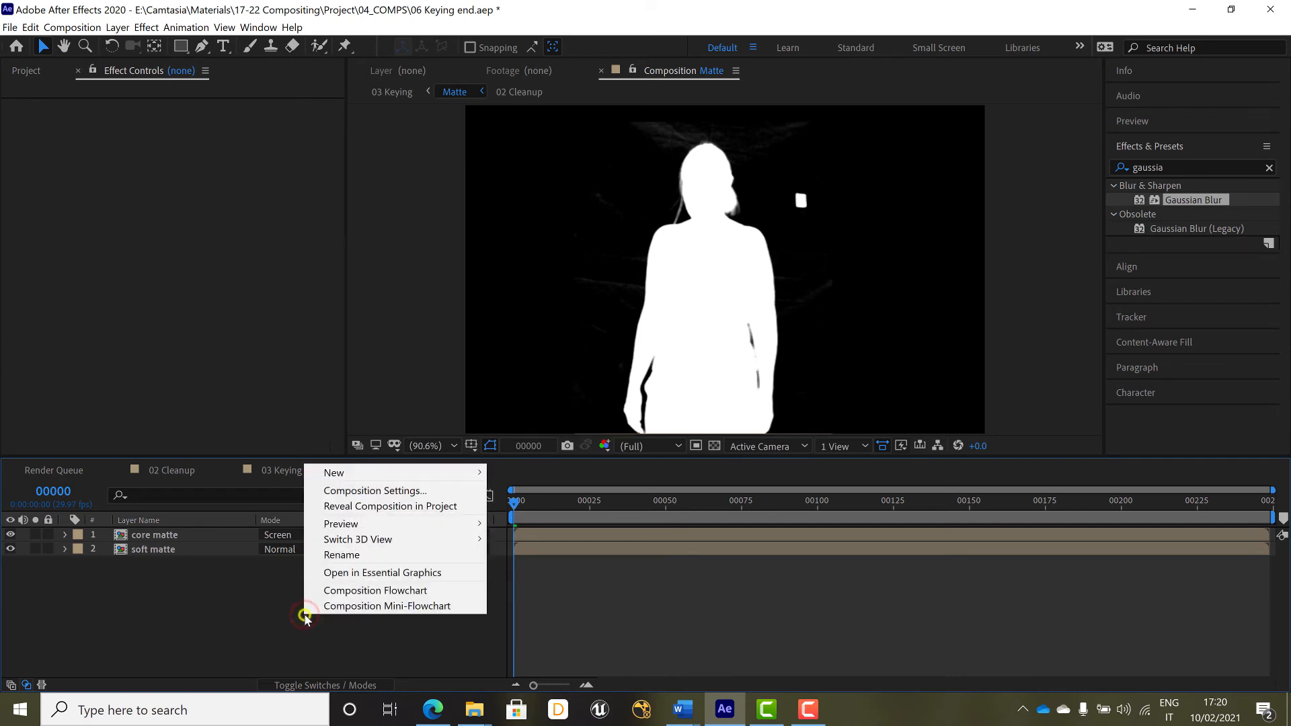
pyautogui.moveTo(357, 480)
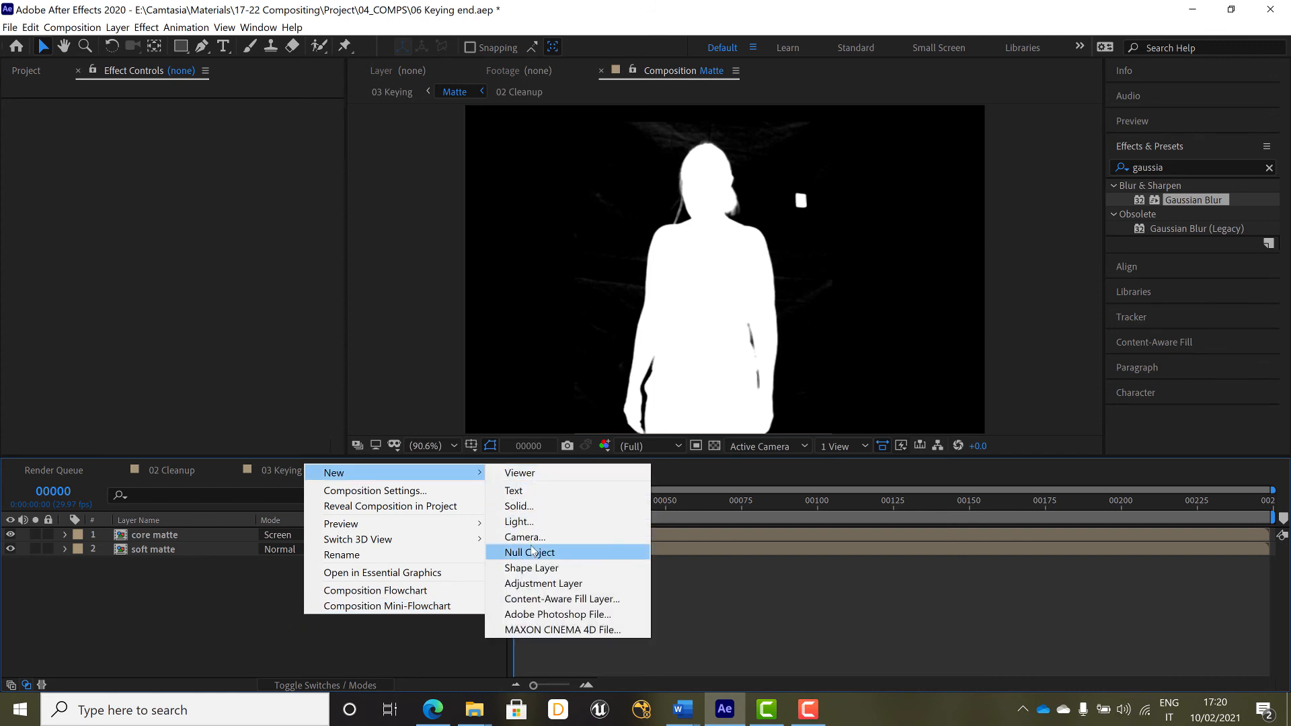
pyautogui.click(552, 504)
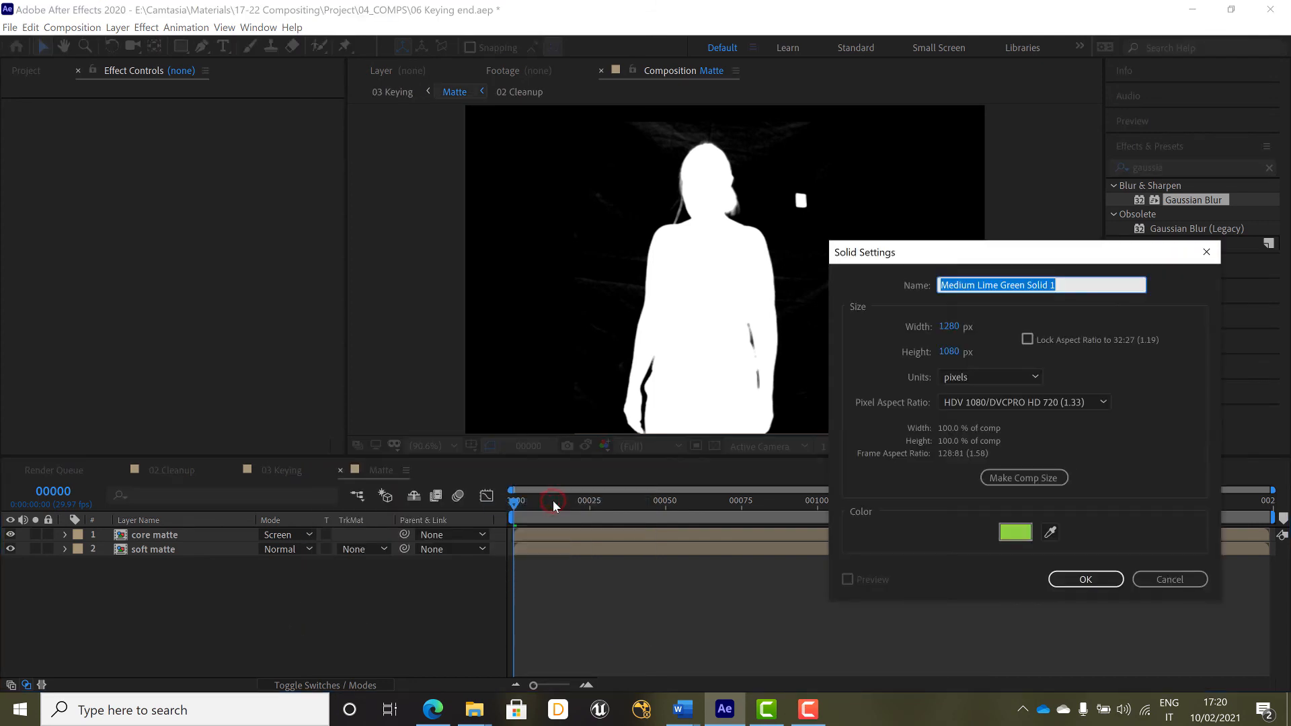
pyautogui.click(1016, 532)
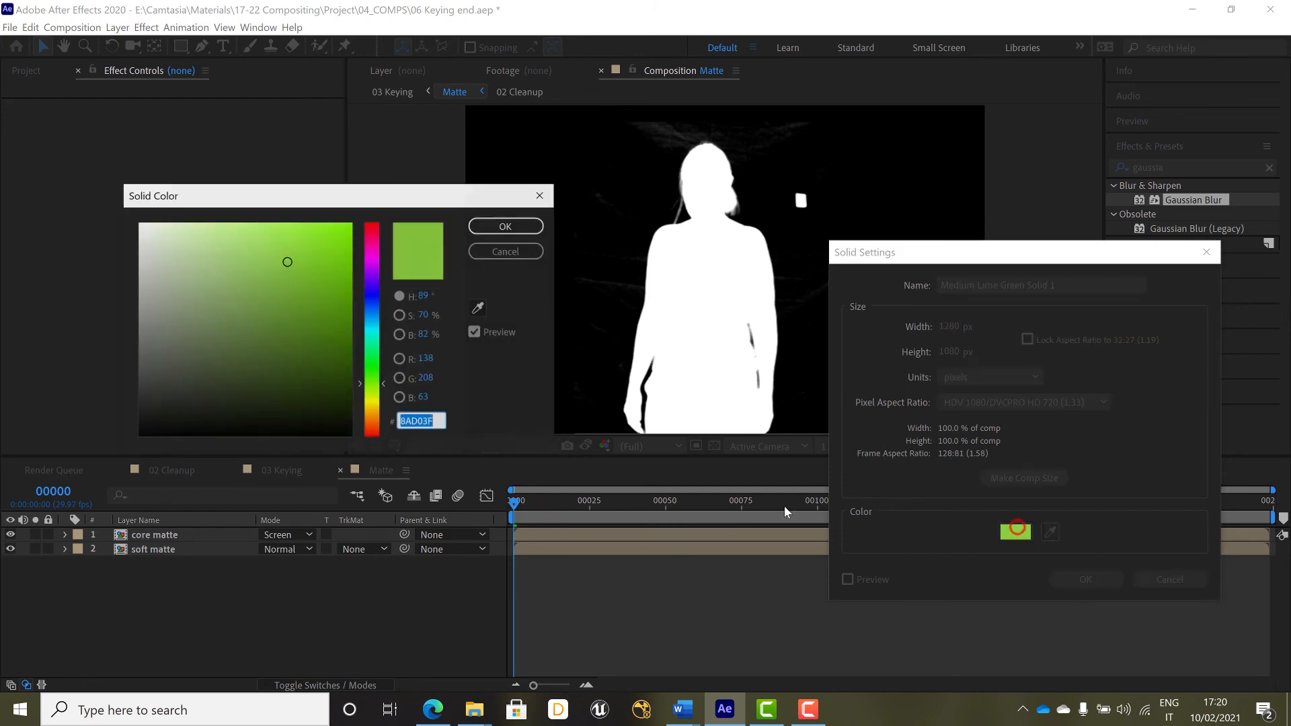
pyautogui.click(298, 435)
pyautogui.click(506, 226)
pyautogui.click(1085, 580)
# Move the black solid beneath soft matte and draw a pen mask on it around the stray white square beside the woman's head
pyautogui.moveTo(162, 535); pyautogui.dragTo(162, 570)
pyautogui.scroll(2, 780, 241)
pyautogui.moveTo(780, 240); pyautogui.dragTo(671, 363)
pyautogui.press('g')
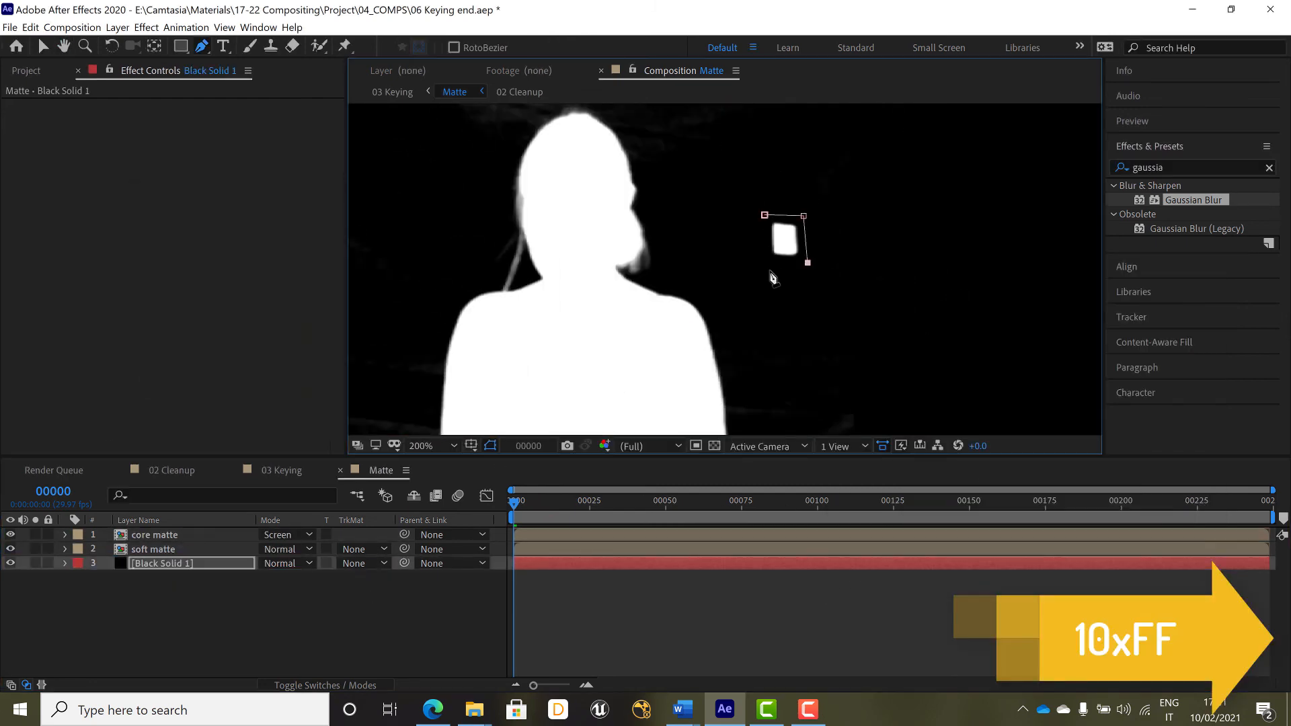
pyautogui.click(193, 602)
# Copy the tracking null from the 01 Tracking composition and paste it into the Matte composition
pyautogui.click(26, 71)
pyautogui.doubleClick(72, 238)
pyautogui.click(147, 534)
pyautogui.hotkey('ctrl', 'c')
pyautogui.click(381, 470)
pyautogui.hotkey('ctrl', 'v')
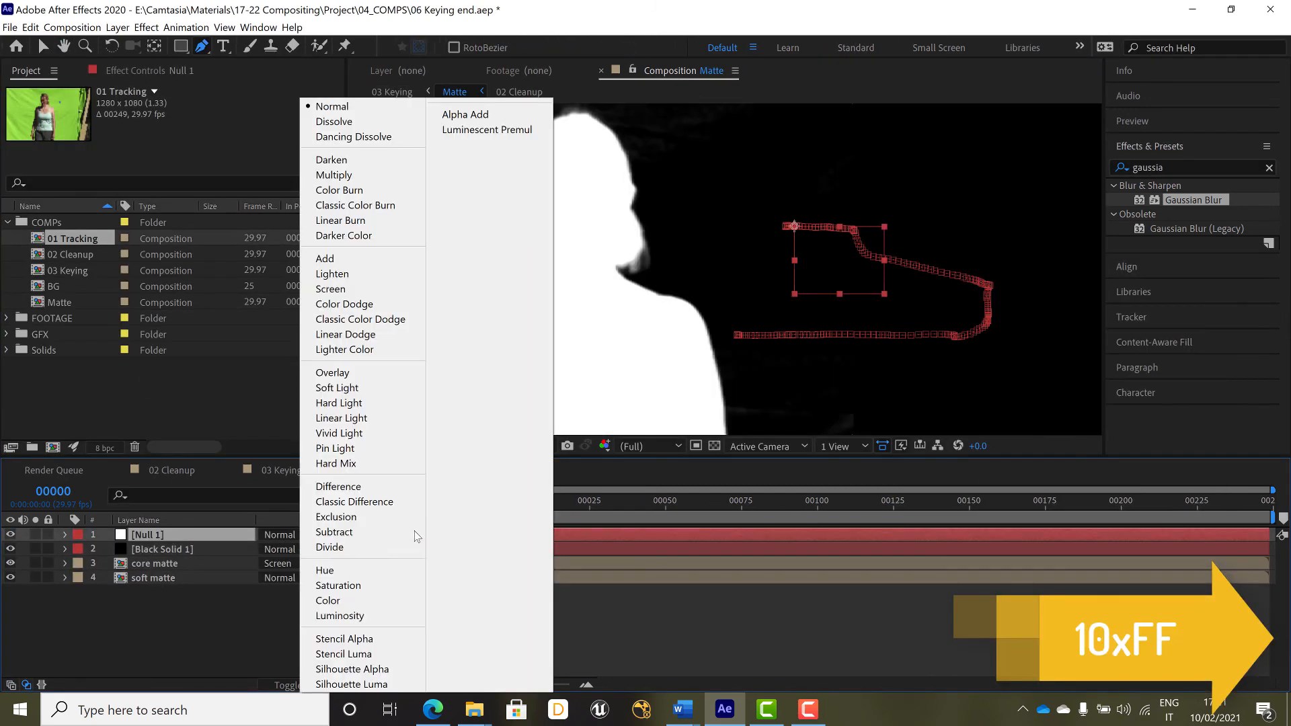
# Parent the black solid to Null 1 in Matte and return to the 03 Keying composition
pyautogui.click(482, 549)
pyautogui.click(433, 446)
pyautogui.click(430, 256)
pyautogui.click(430, 470)
pyautogui.click(120, 470)
pyautogui.click(178, 471)
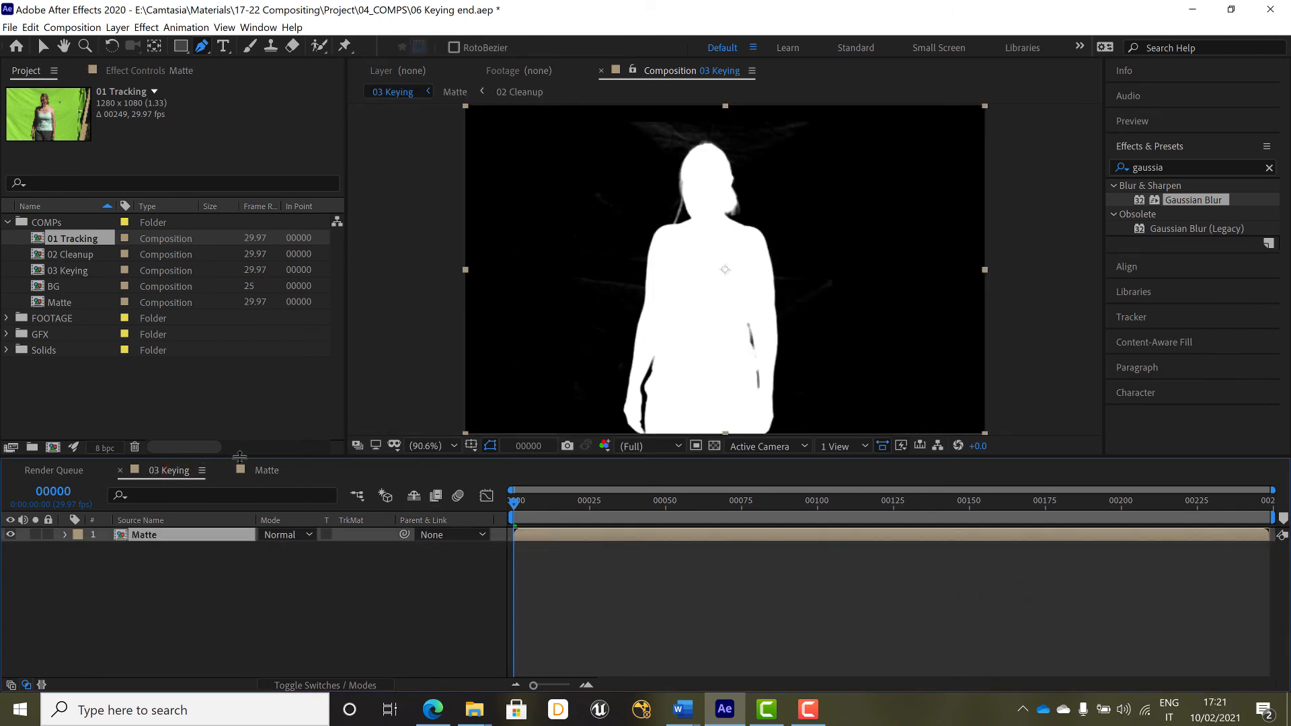
# Add the hcw_archaeological_dig_hd PNG sequence from the FOOTAGE folder to 03 Keying, below the Matte layer
pyautogui.press('F2')
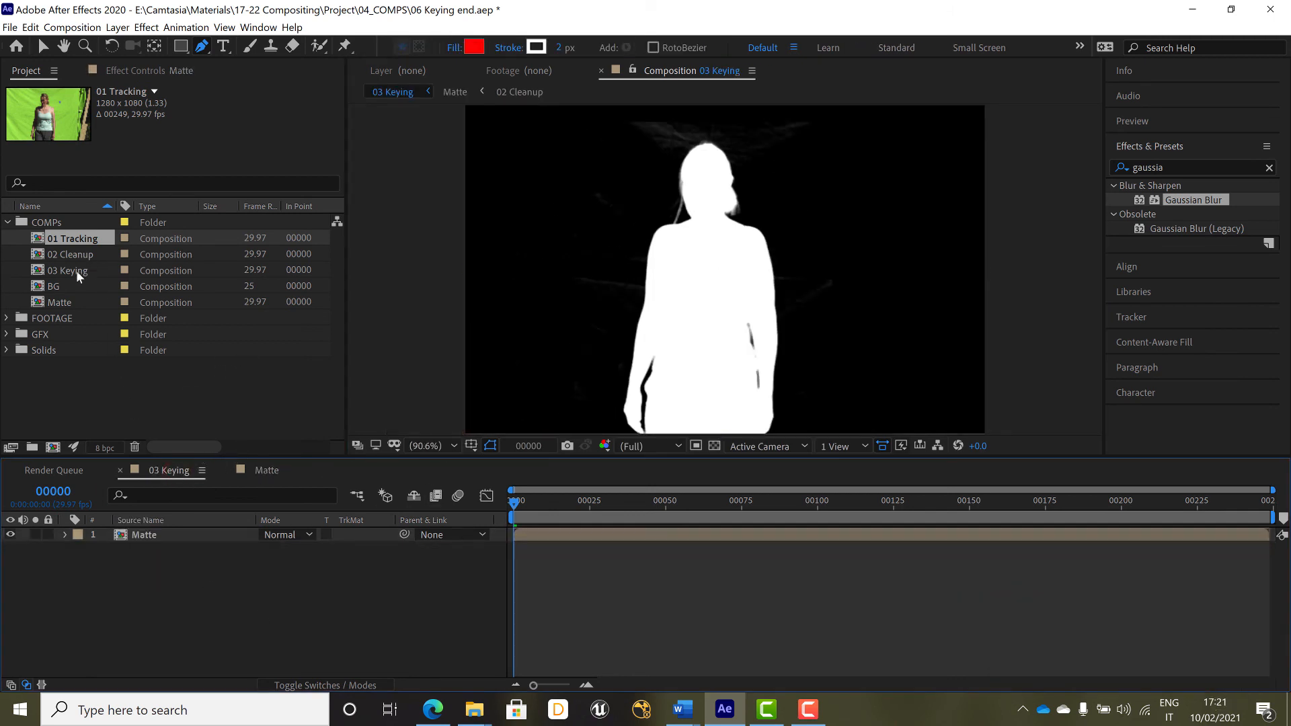
pyautogui.click(7, 318)
pyautogui.click(61, 334)
pyautogui.moveTo(61, 334); pyautogui.dragTo(65, 616)
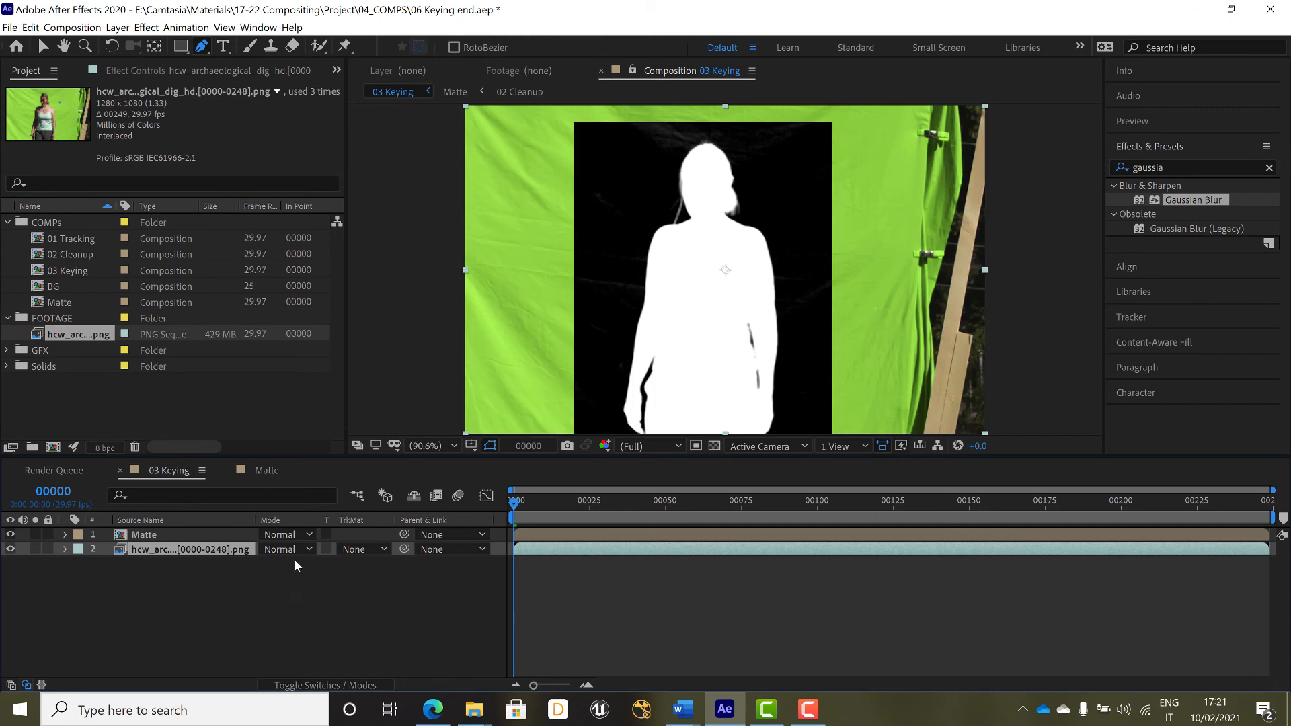
# Set the footage layer's track matte to Luma Matte "Matte"
pyautogui.click(221, 550)
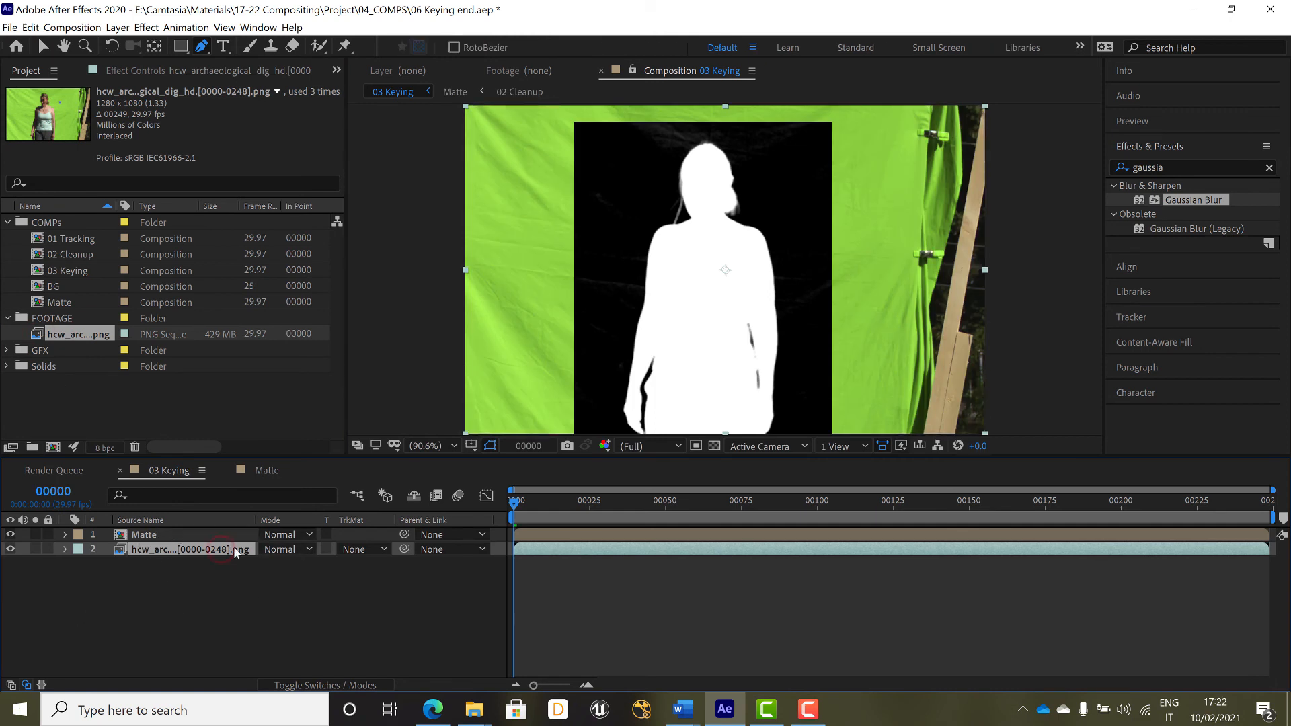
pyautogui.click(369, 546)
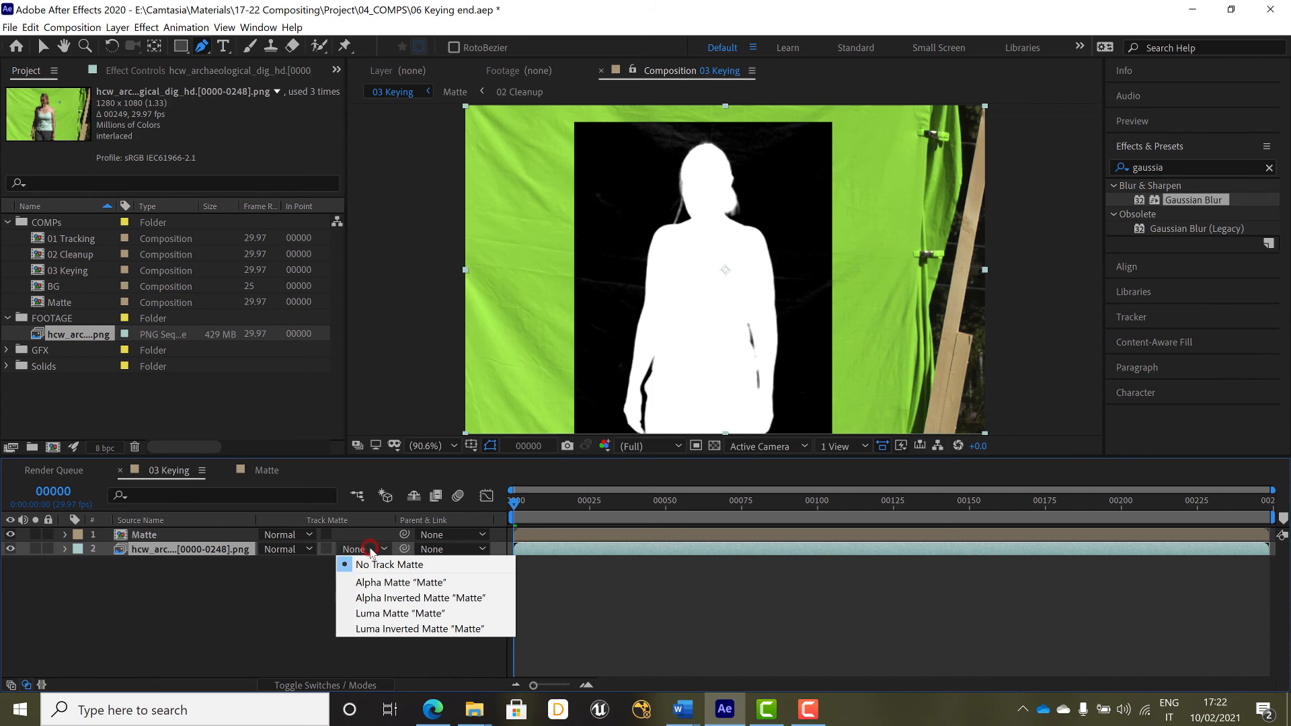
pyautogui.click(394, 612)
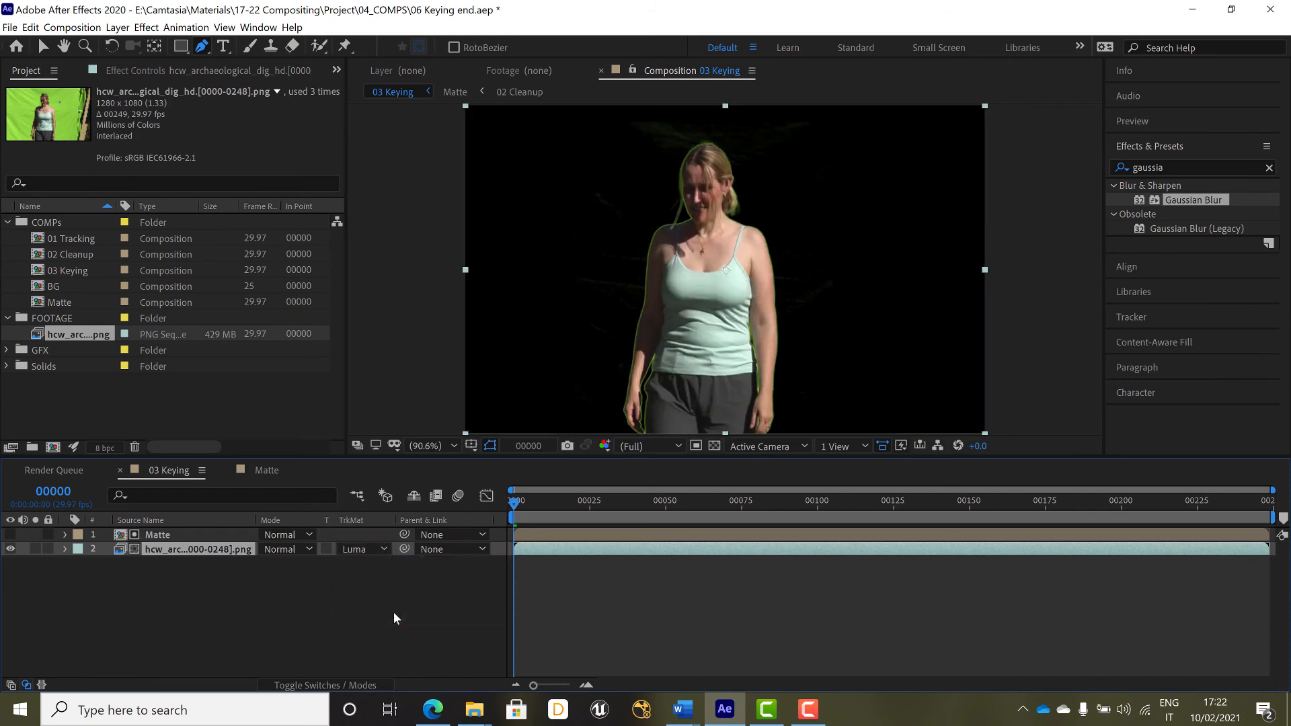
# Check the keyed woman at frame 77 against the transparency grid, return to frame 0, and switch to the Selection tool
pyautogui.moveTo(534, 500); pyautogui.dragTo(747, 506)
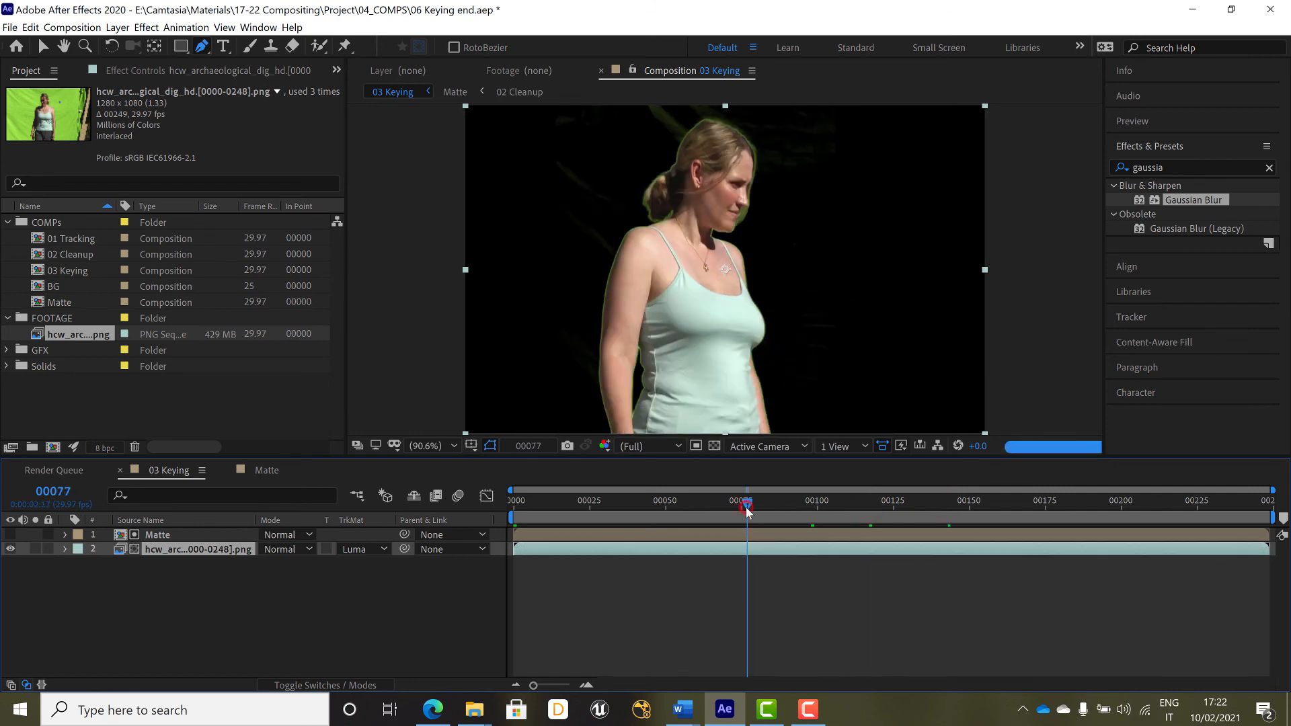
pyautogui.click(714, 445)
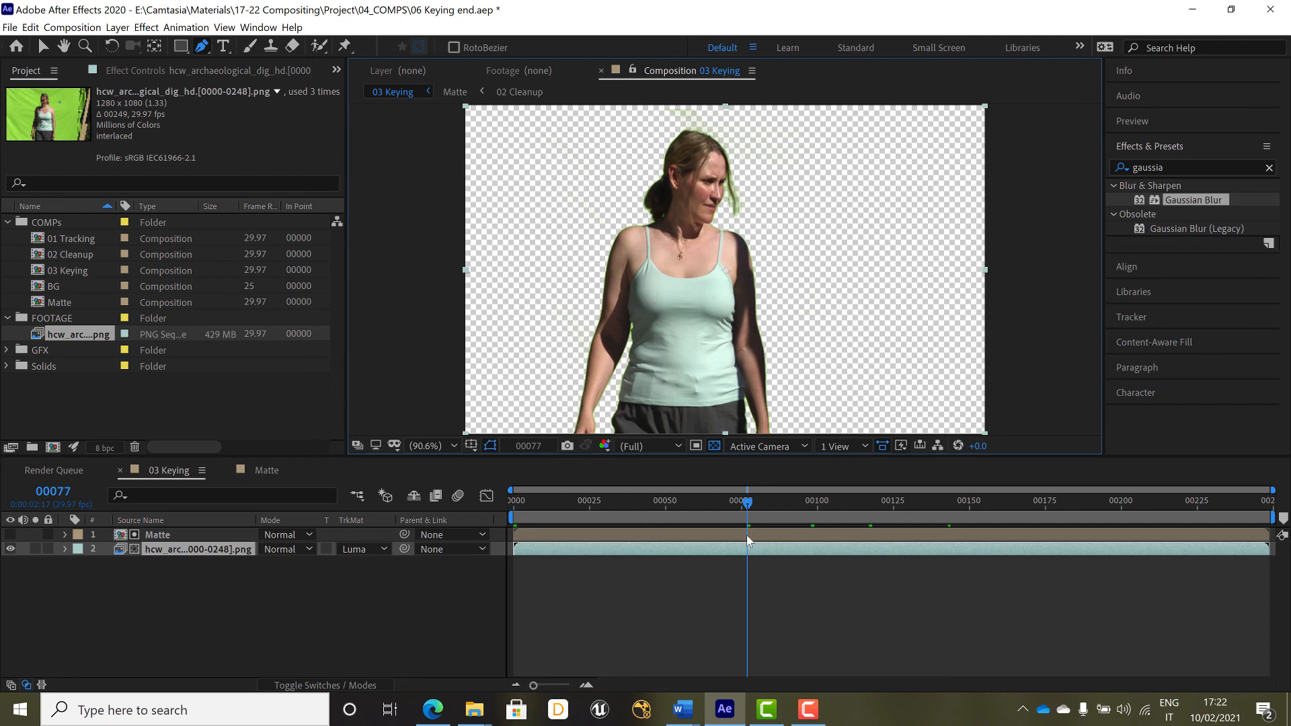
pyautogui.moveTo(670, 505); pyautogui.dragTo(511, 509)
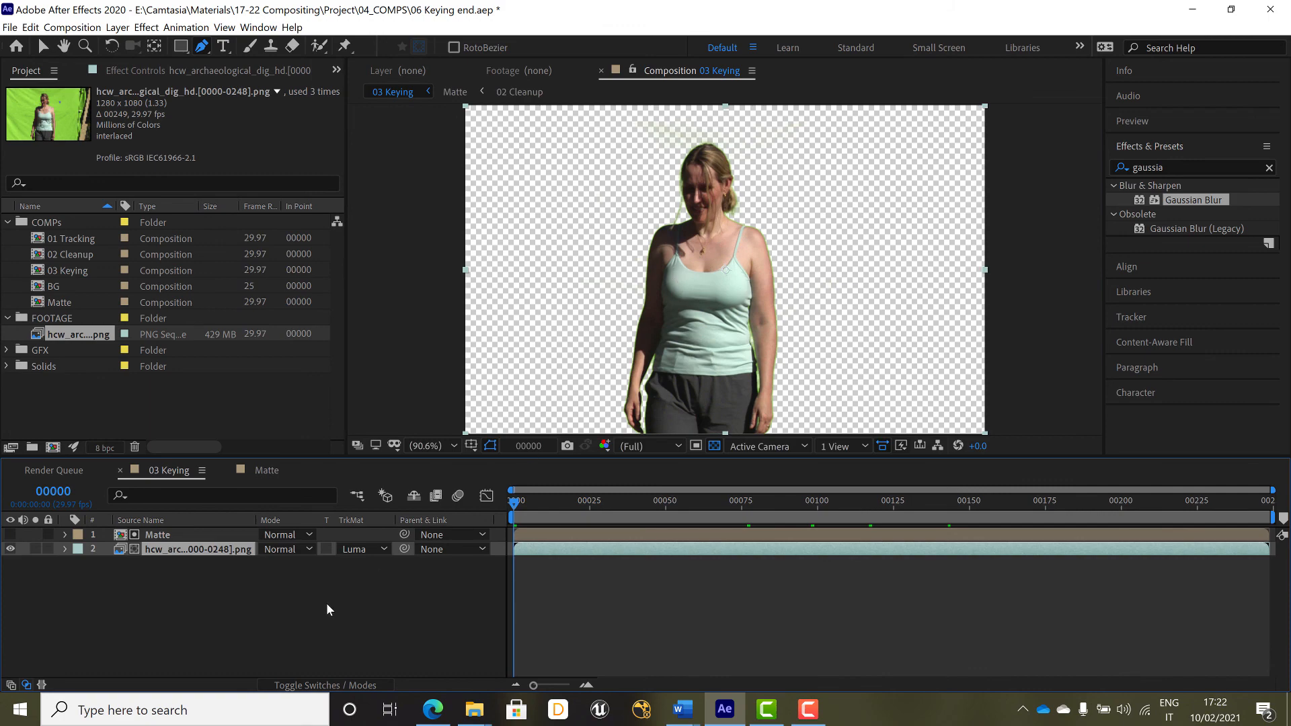
pyautogui.press('v')
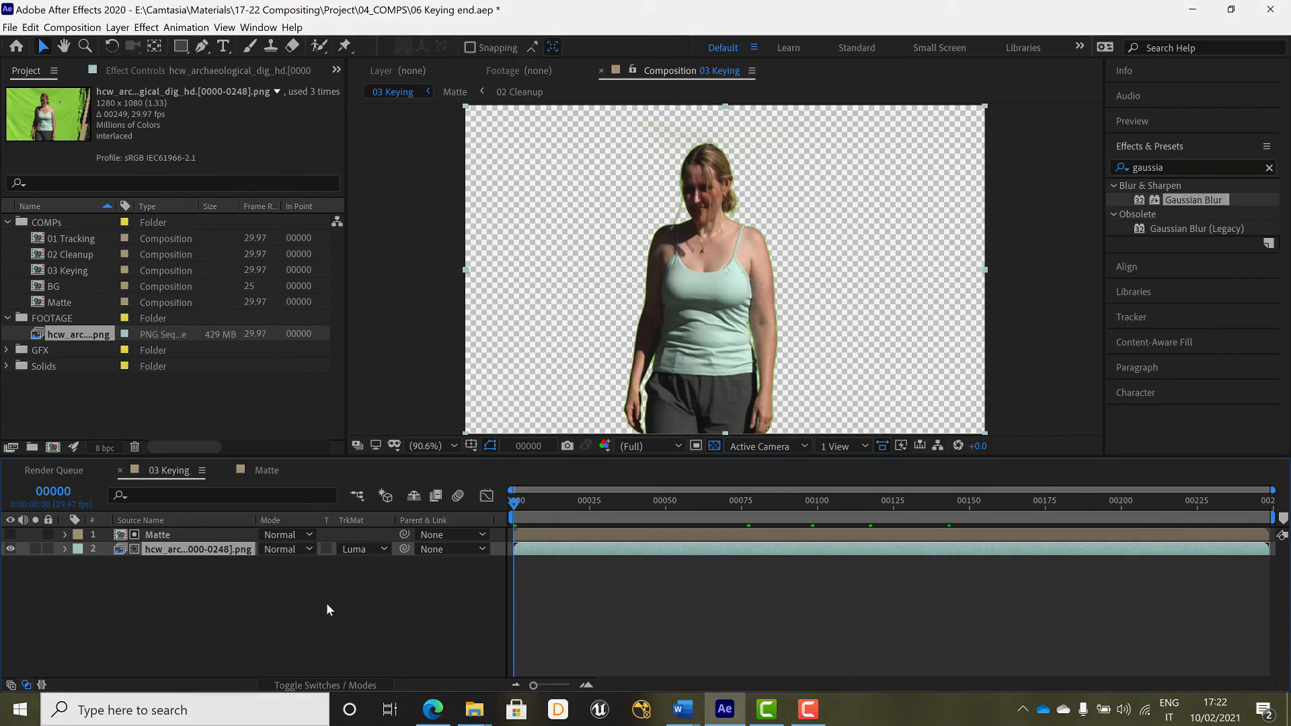